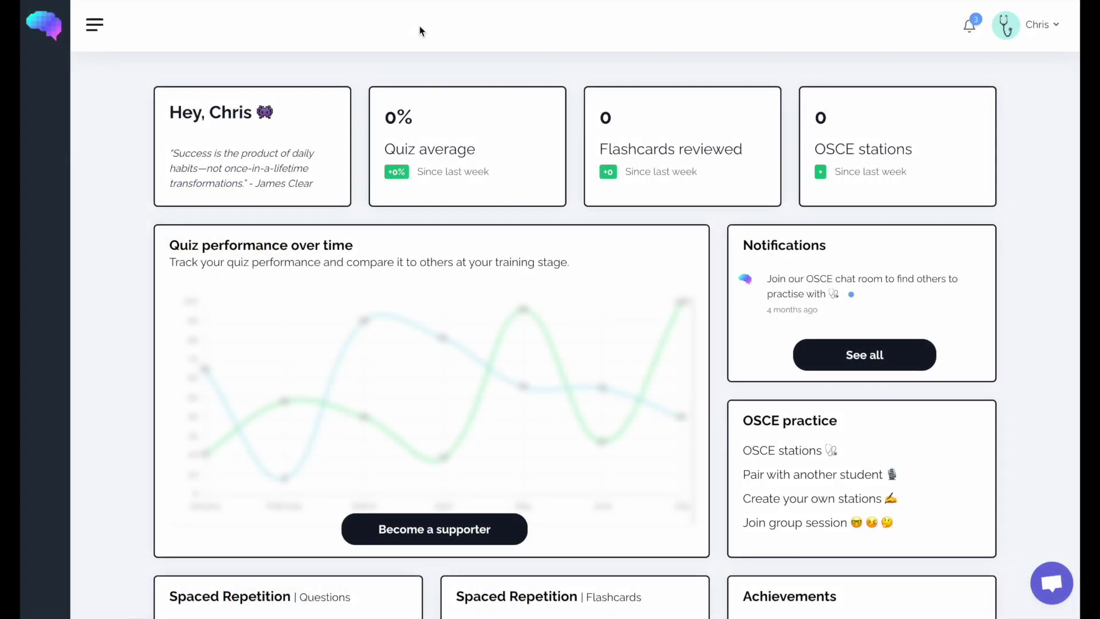
Open Create a Station from the sidebar and view the Category list without choosing a category
{"action": "left_click", "coordinate": [94, 24]}
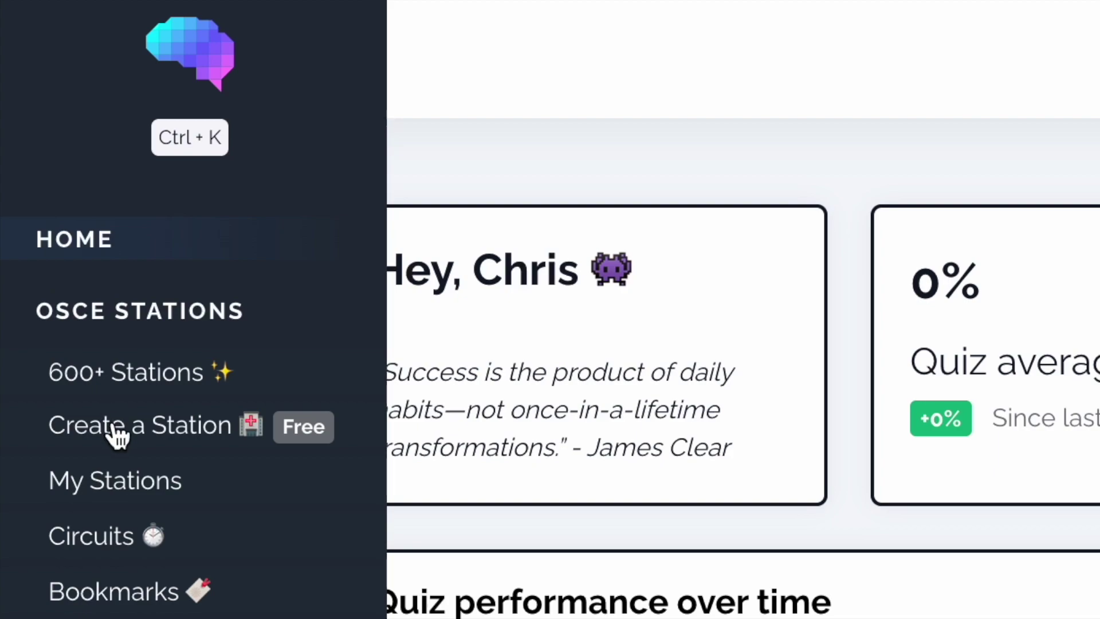
{"action": "left_click", "coordinate": [118, 433]}
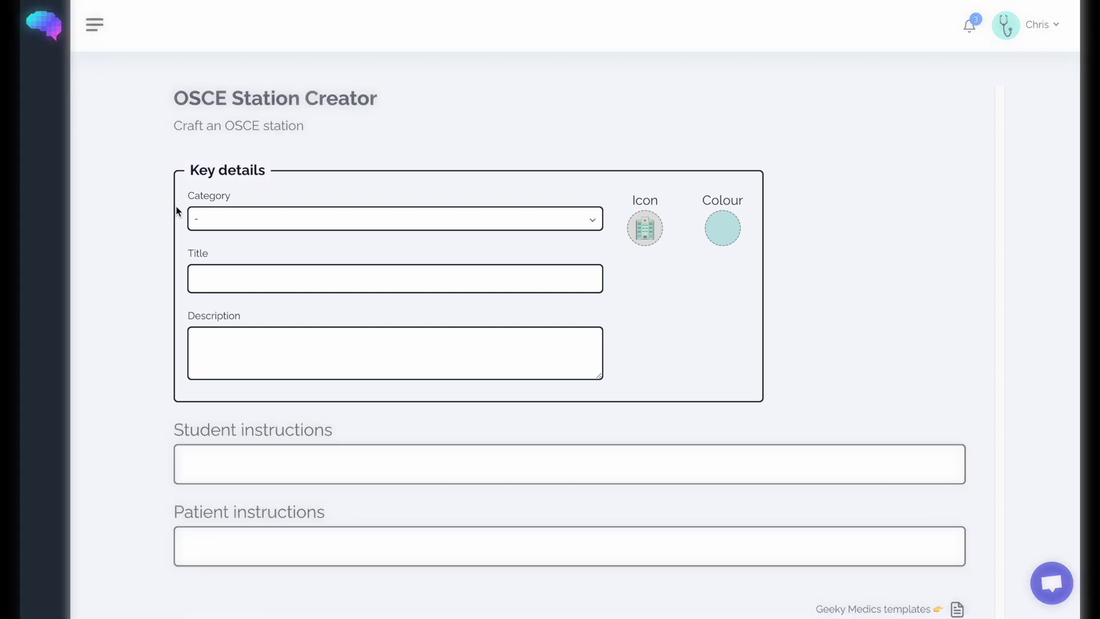
{"action": "left_click", "coordinate": [216, 219]}
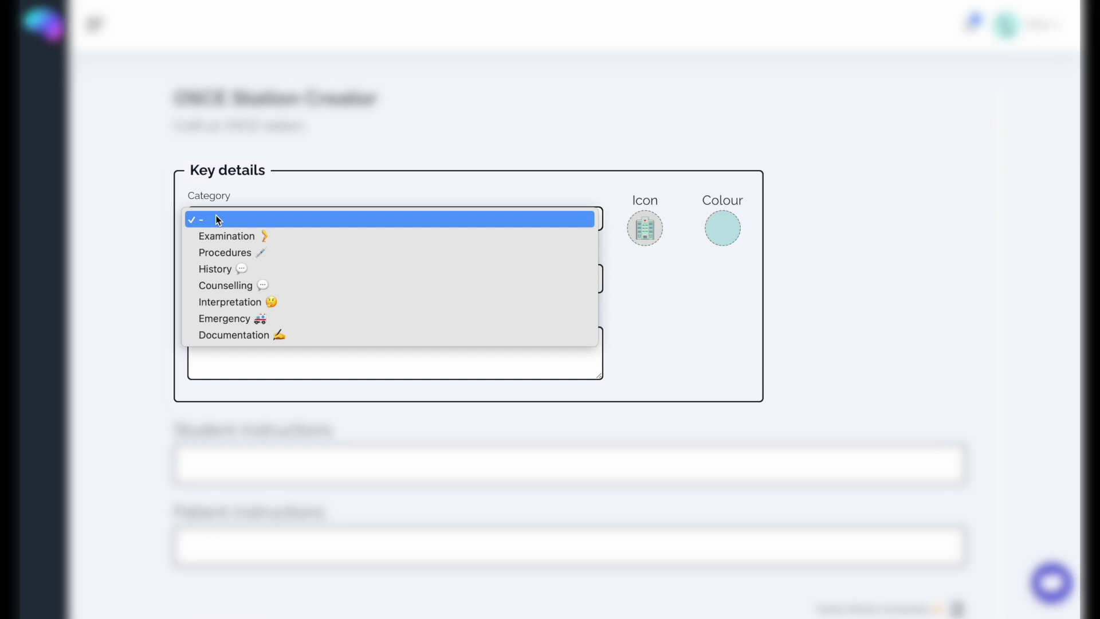
{"action": "left_click", "coordinate": [395, 168]}
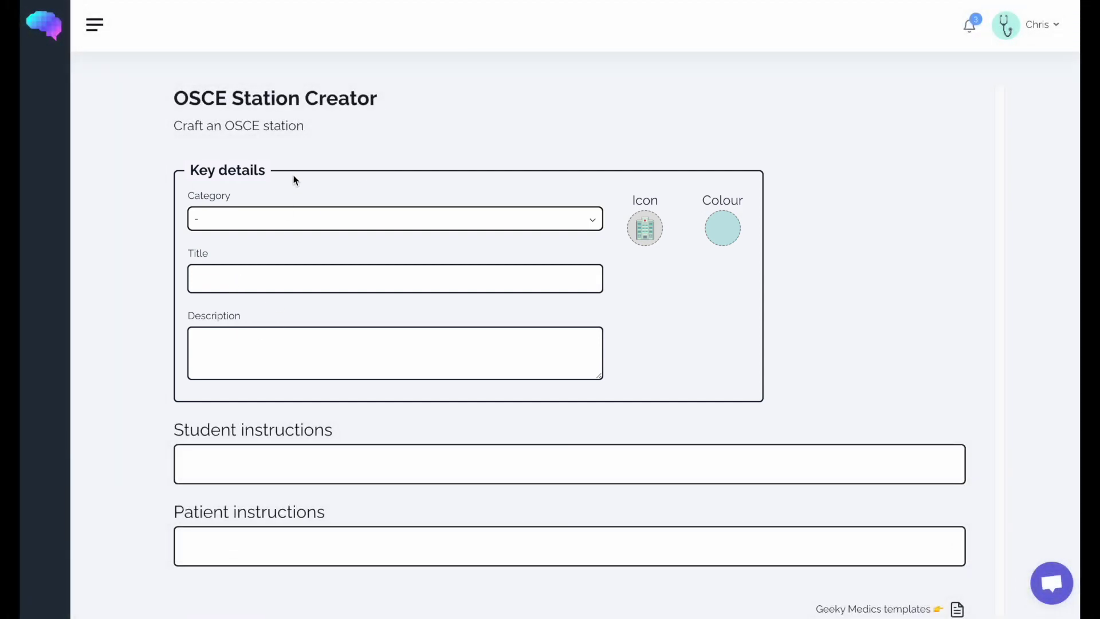
{"action": "scroll", "coordinate": [295, 179], "scroll_direction": "down", "scroll_amount": 2}
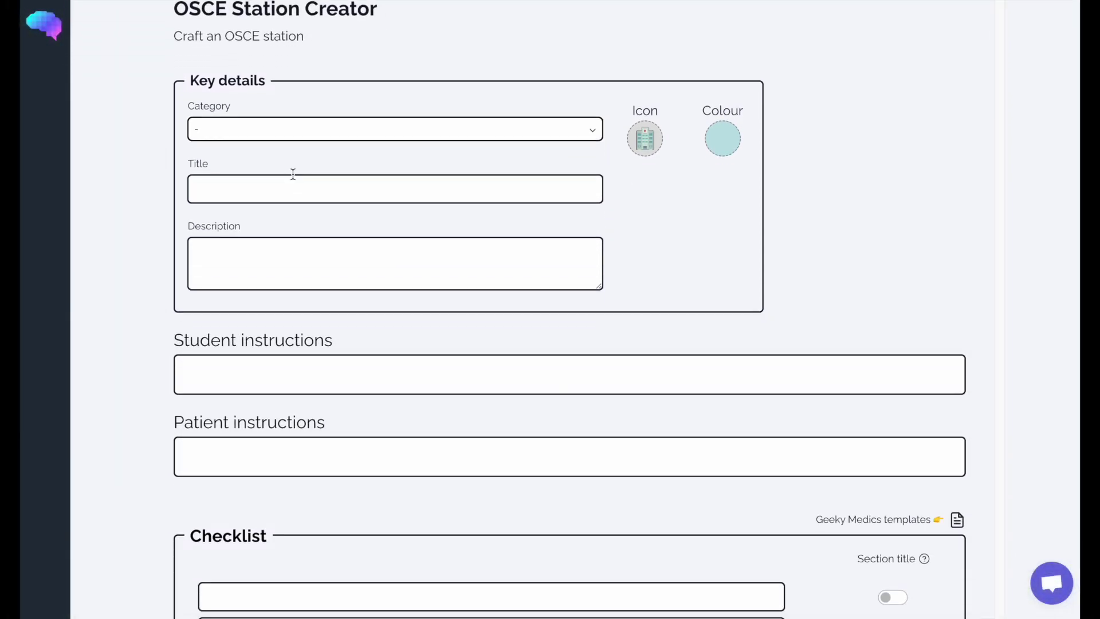
{"action": "scroll", "coordinate": [294, 177], "scroll_direction": "down", "scroll_amount": 1}
{"action": "scroll", "coordinate": [293, 174], "scroll_direction": "down", "scroll_amount": 1}
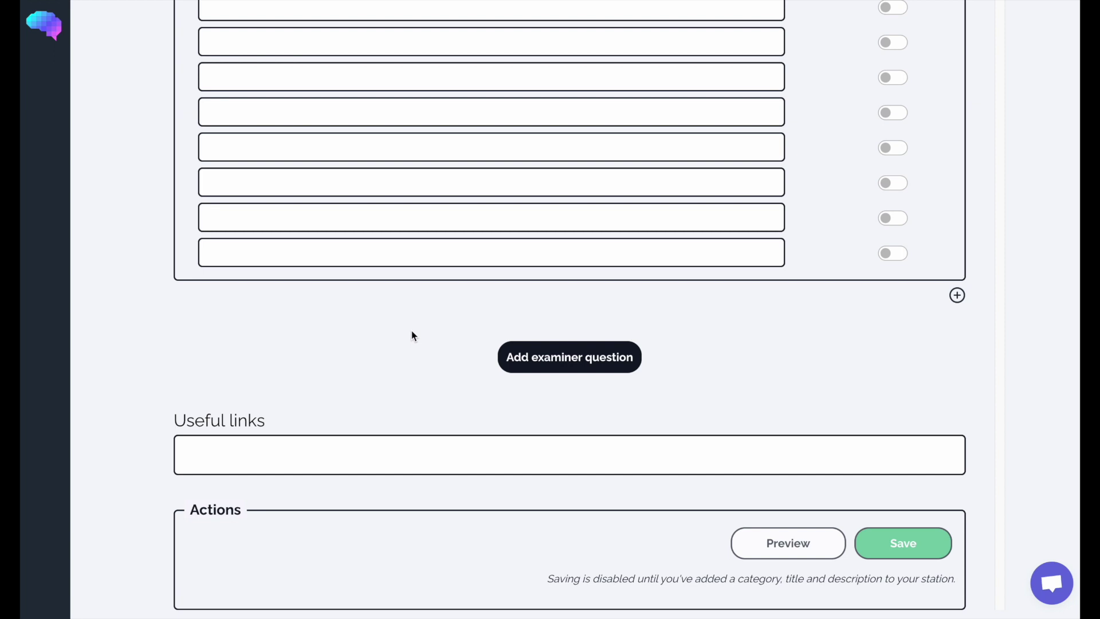
{"action": "scroll", "coordinate": [413, 336], "scroll_direction": "down", "scroll_amount": 1}
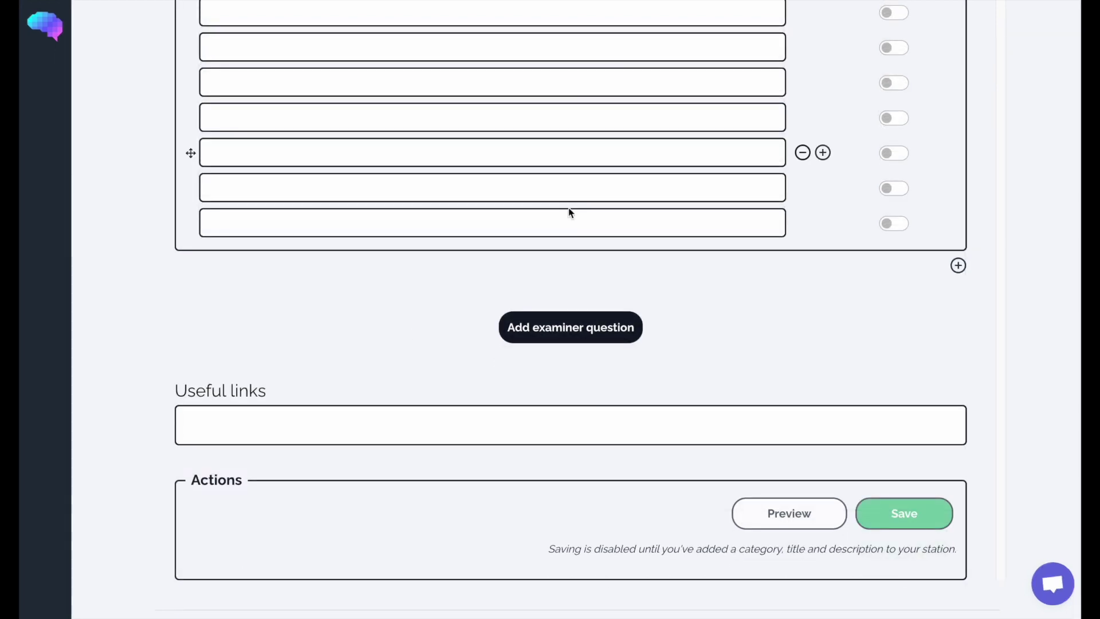
{"action": "scroll", "coordinate": [569, 212], "scroll_direction": "up", "scroll_amount": 15}
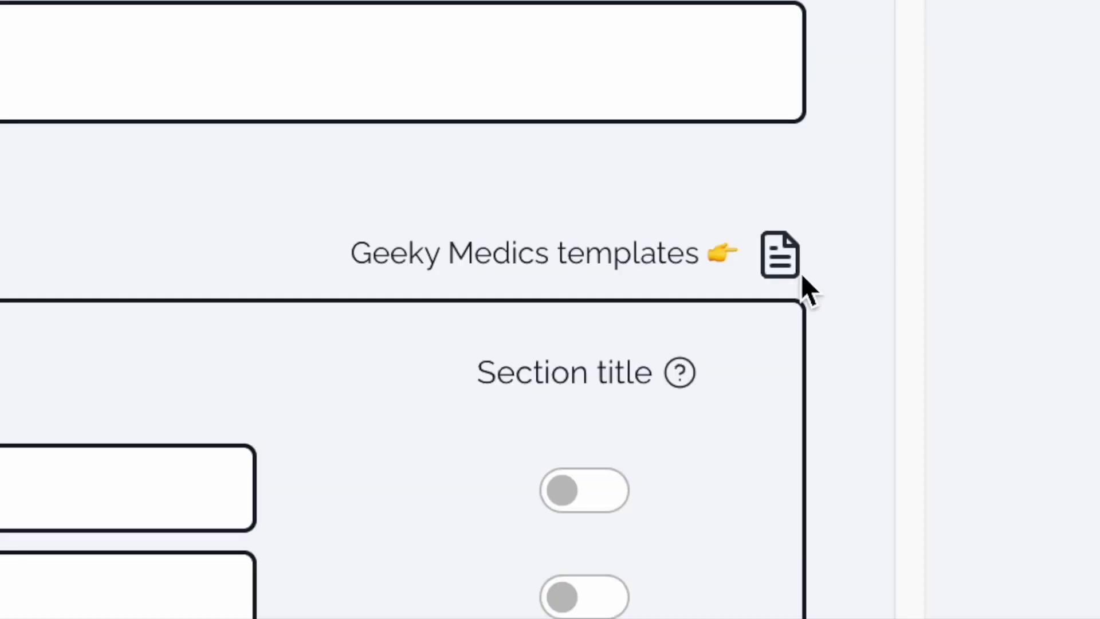
{"action": "left_click", "coordinate": [783, 259]}
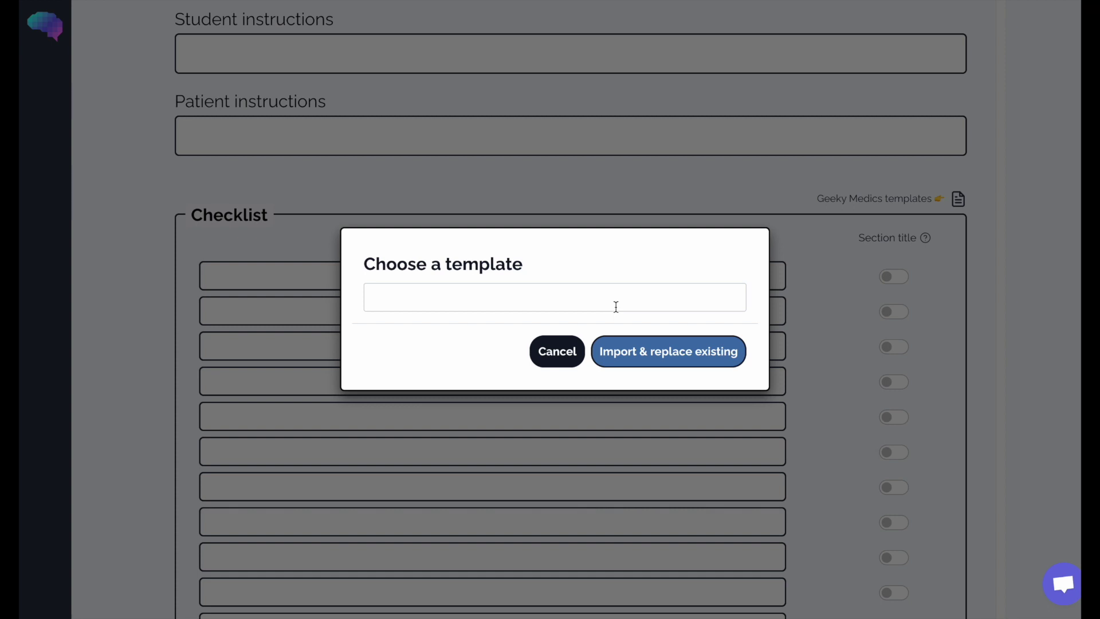
Search templates for 'chest' and import Chest pain history, replacing the existing checklist rows
{"action": "left_click", "coordinate": [616, 307]}
{"action": "type", "text": "chest"}
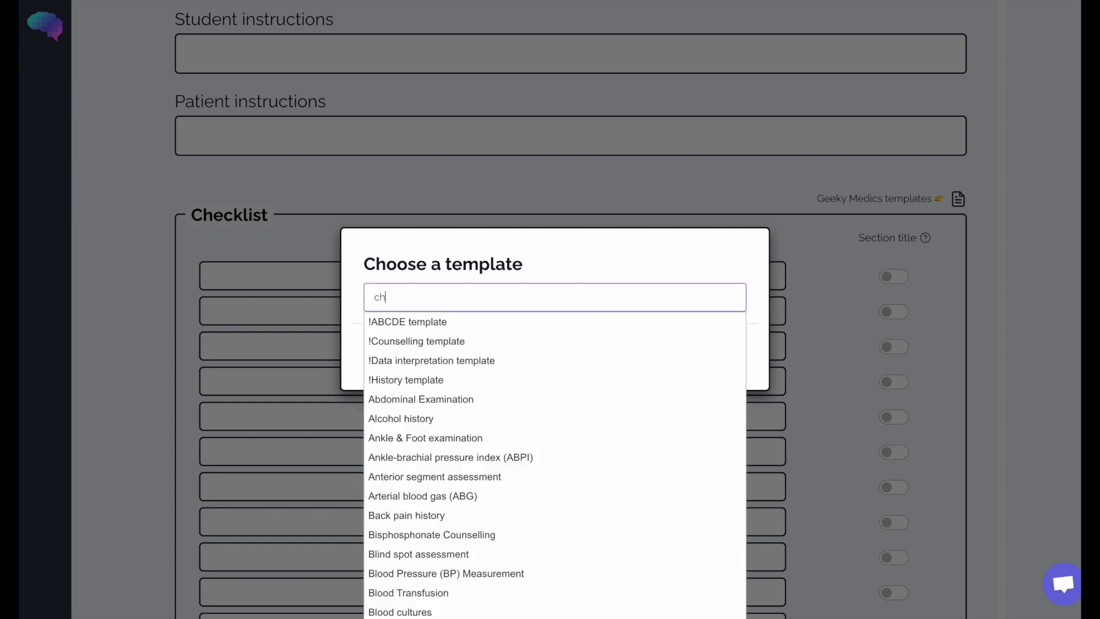
{"action": "left_click", "coordinate": [542, 326]}
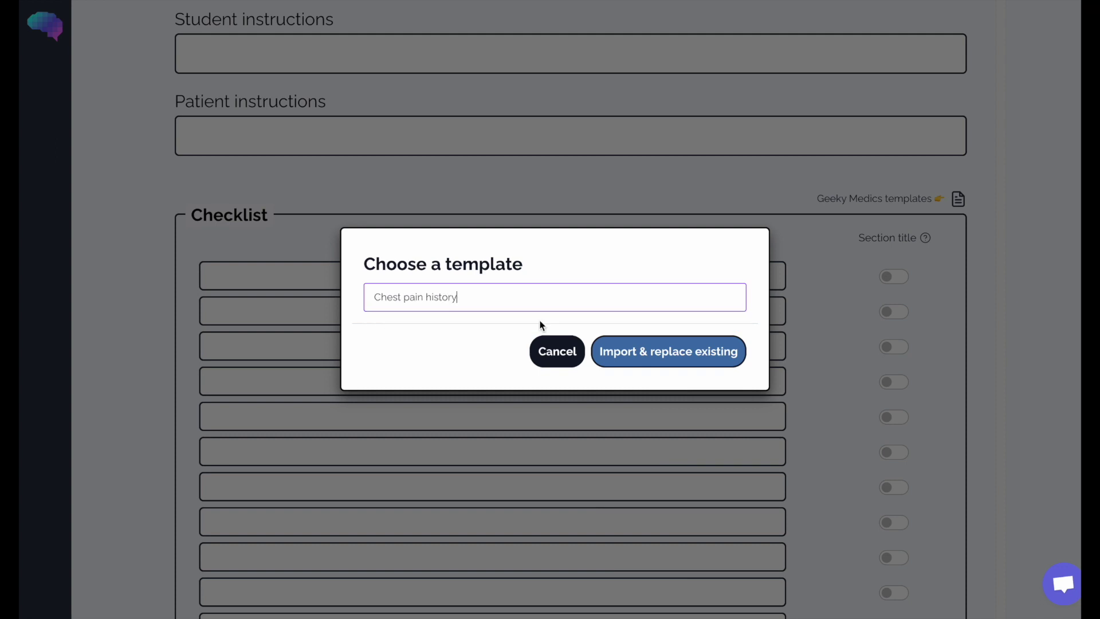
{"action": "left_click", "coordinate": [625, 358]}
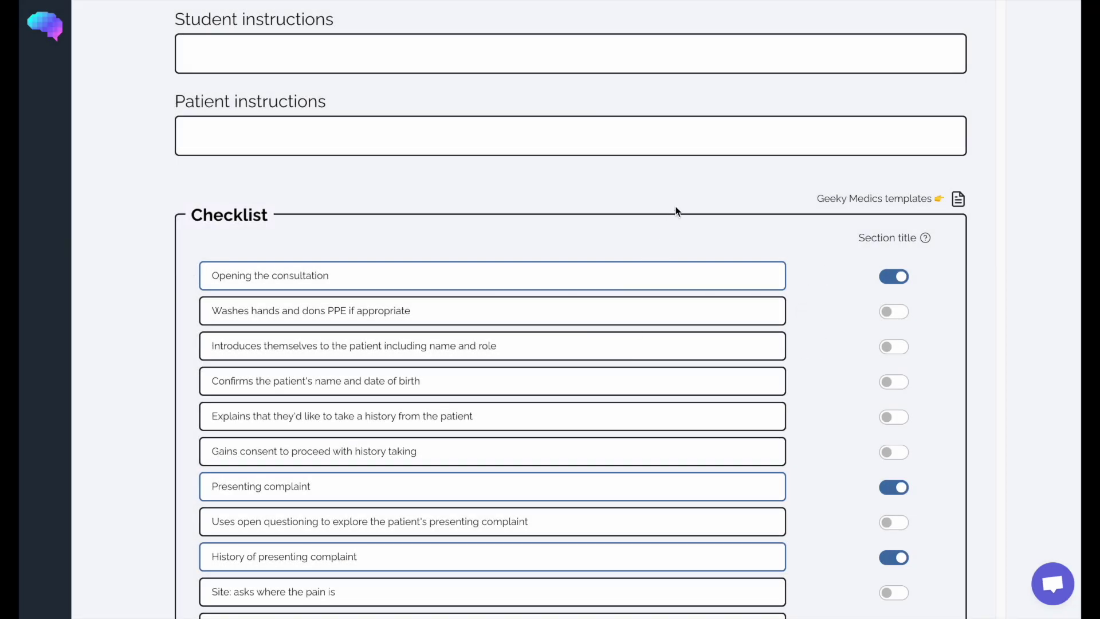
{"action": "scroll", "coordinate": [682, 203], "scroll_direction": "down", "scroll_amount": 3}
{"action": "scroll", "coordinate": [875, 223], "scroll_direction": "down", "scroll_amount": 6}
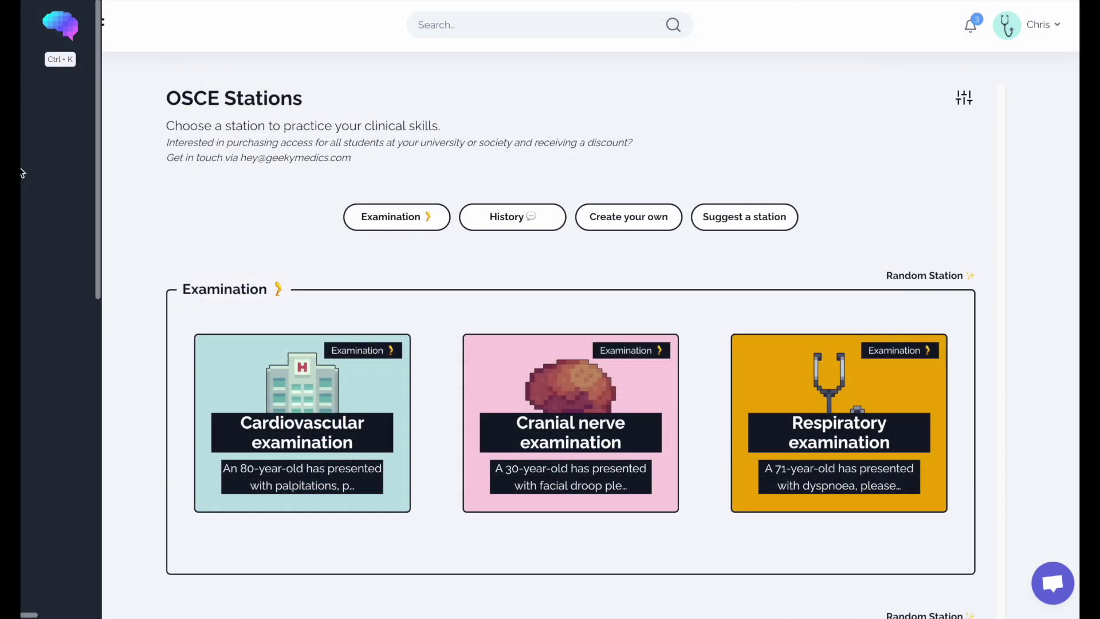
Browse the OSCE Stations list to the Examination section and open Respiratory examination
{"action": "mouse_move", "coordinate": [79, 153]}
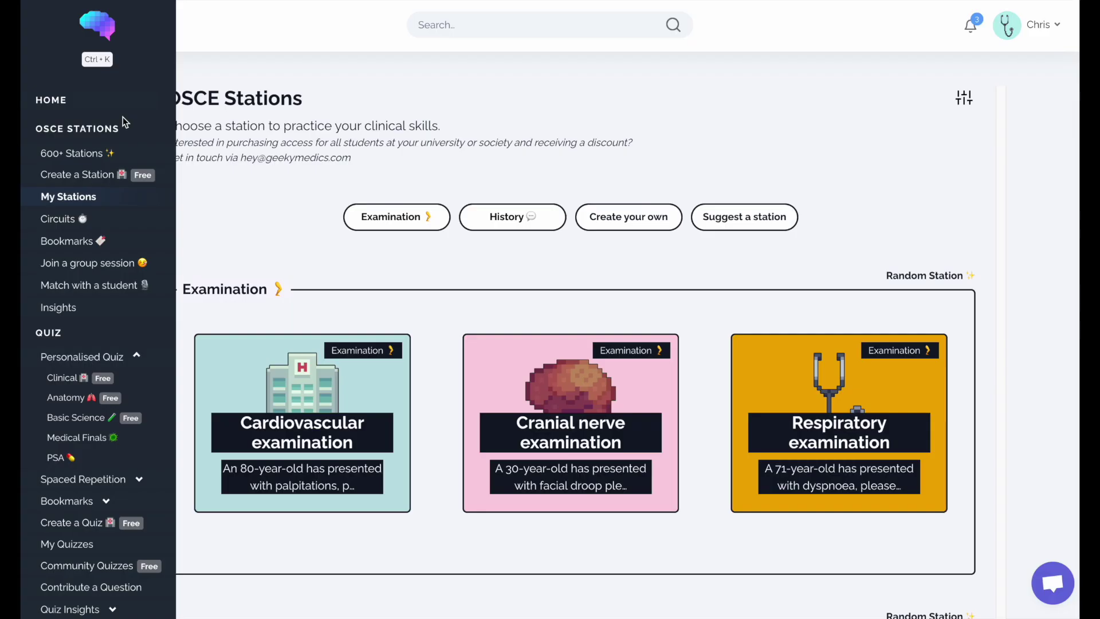
{"action": "scroll", "coordinate": [170, 258], "scroll_direction": "down", "scroll_amount": 1}
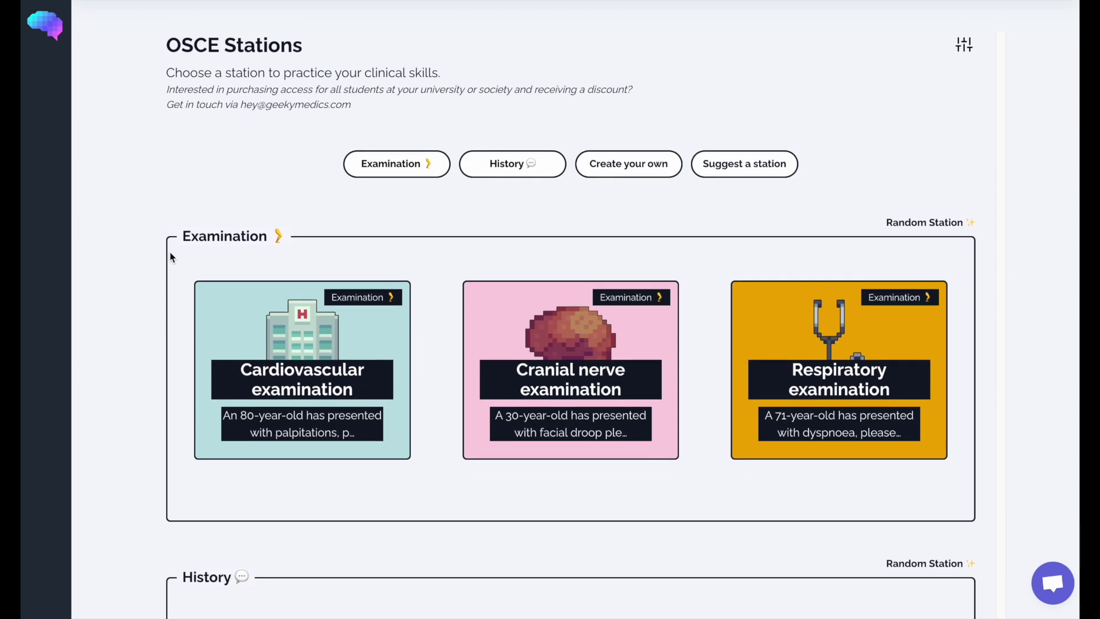
{"action": "scroll", "coordinate": [169, 253], "scroll_direction": "down", "scroll_amount": 2}
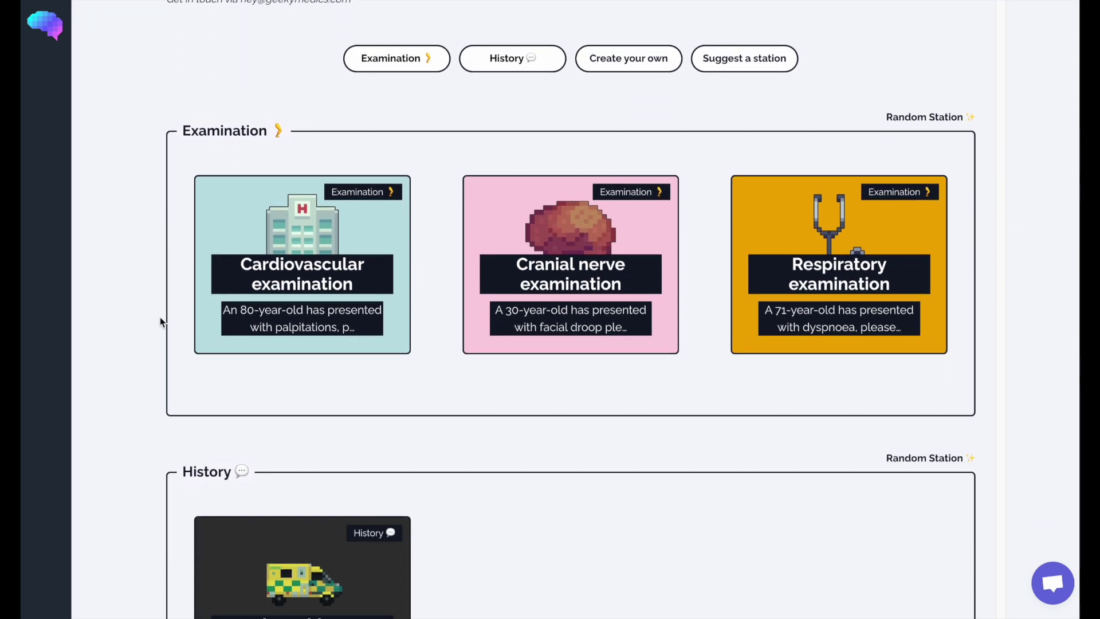
{"action": "scroll", "coordinate": [895, 417], "scroll_direction": "up", "scroll_amount": 1}
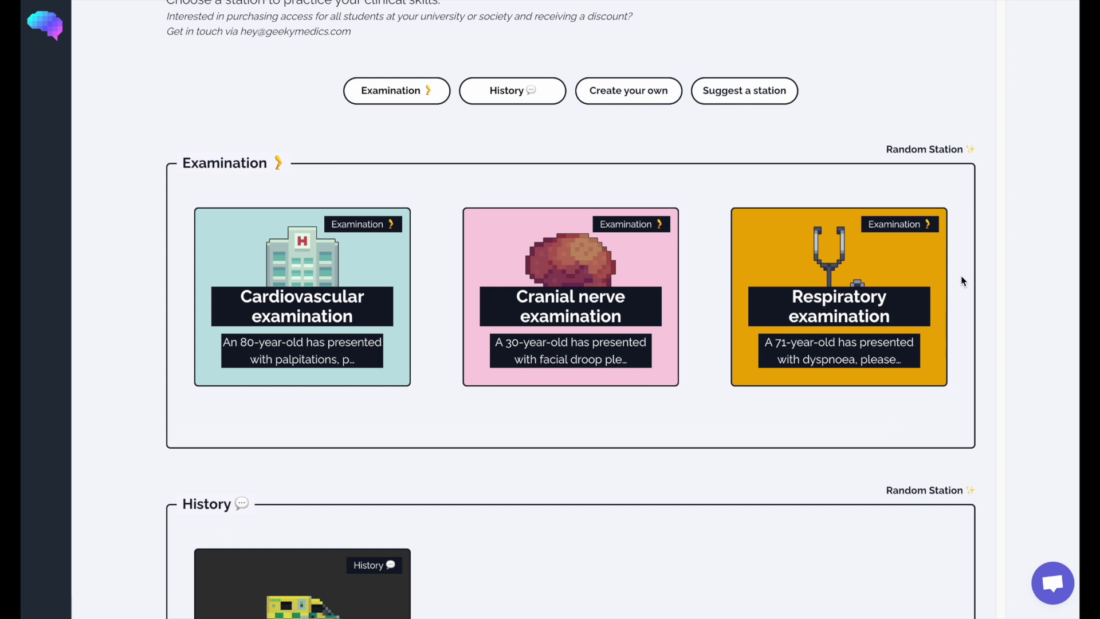
{"action": "left_click", "coordinate": [887, 275]}
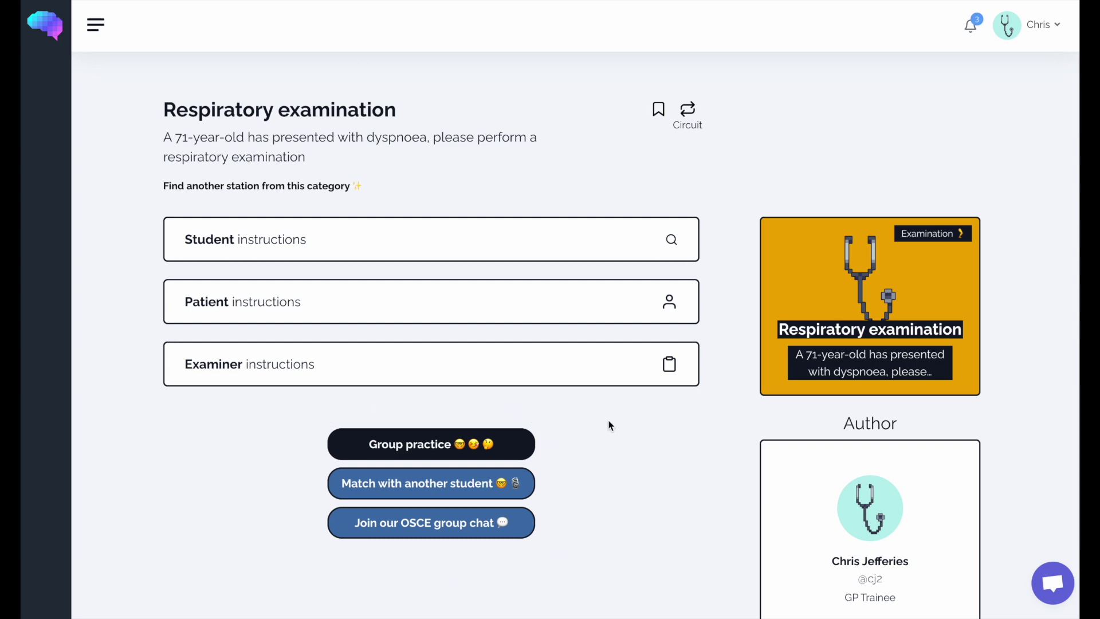
Read the Respiratory examination student instructions, go back, then open the patient instructions
{"action": "left_click", "coordinate": [588, 254]}
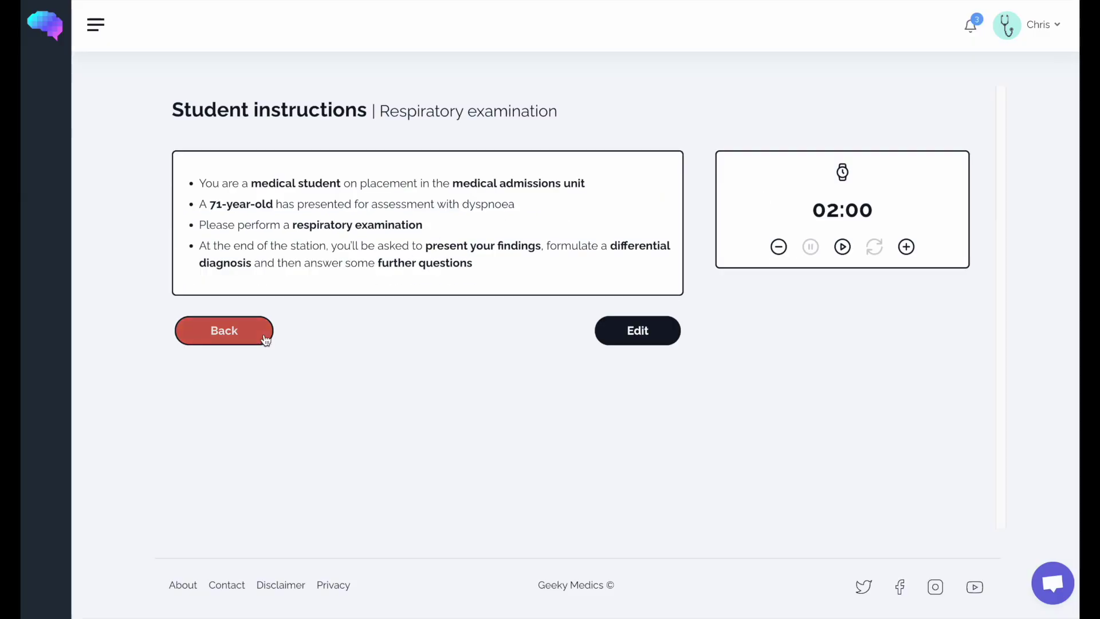
{"action": "left_click", "coordinate": [203, 477]}
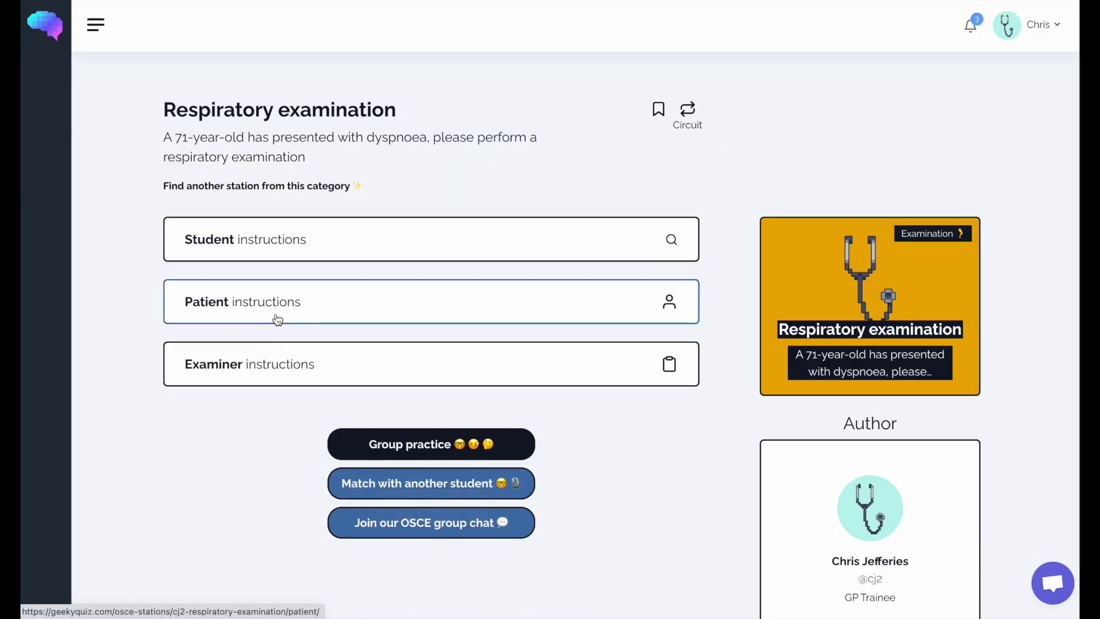
{"action": "left_click", "coordinate": [277, 319]}
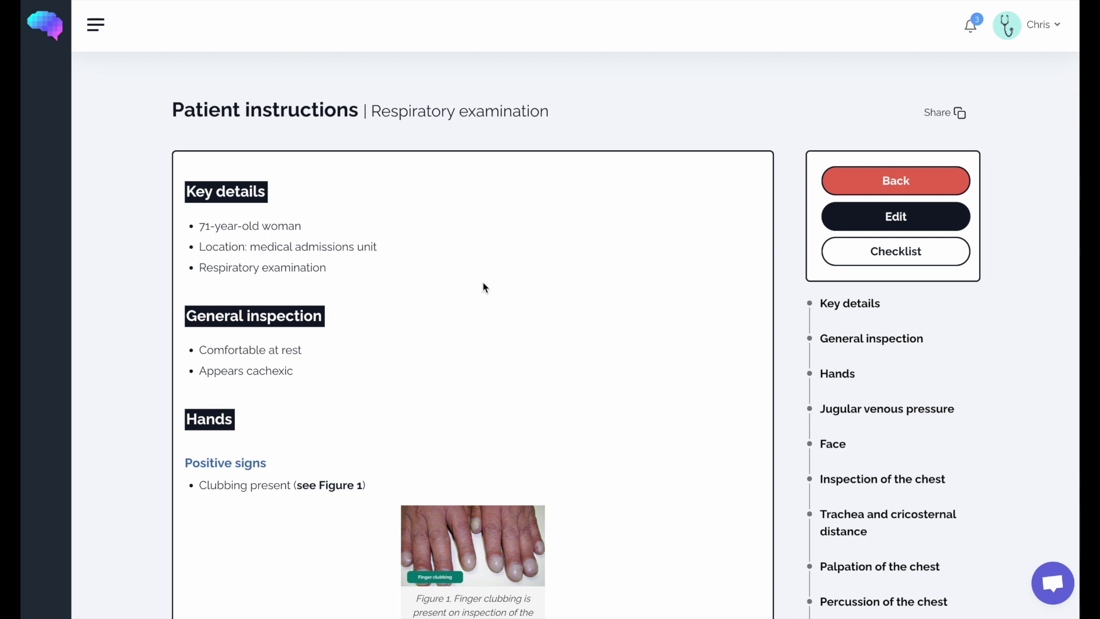
{"action": "scroll", "coordinate": [646, 271], "scroll_direction": "down", "scroll_amount": 1}
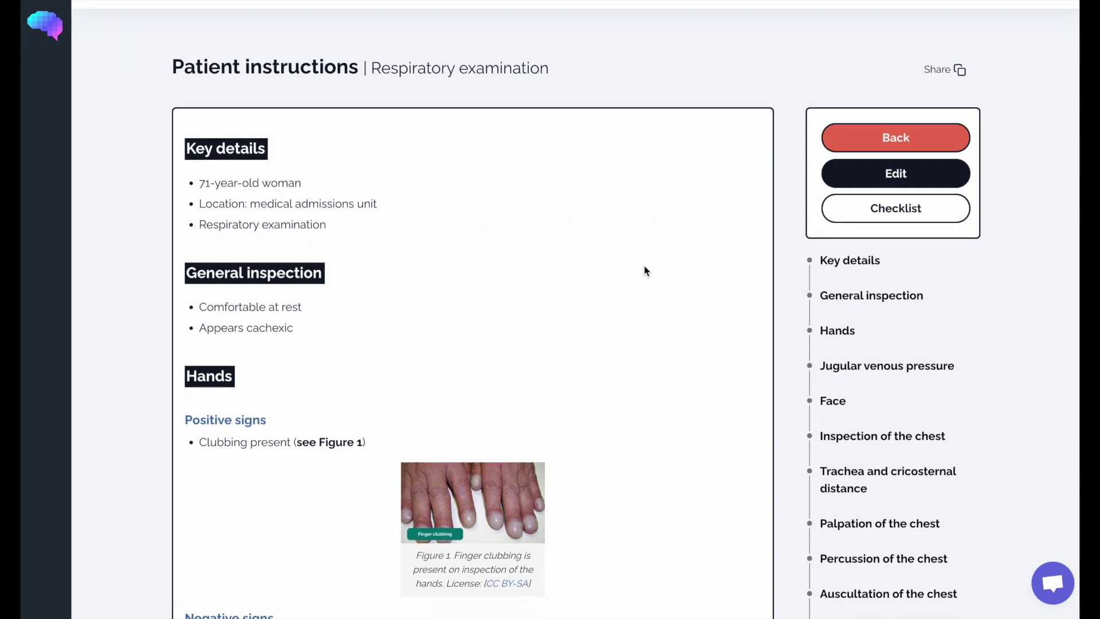
{"action": "scroll", "coordinate": [644, 271], "scroll_direction": "down", "scroll_amount": 6}
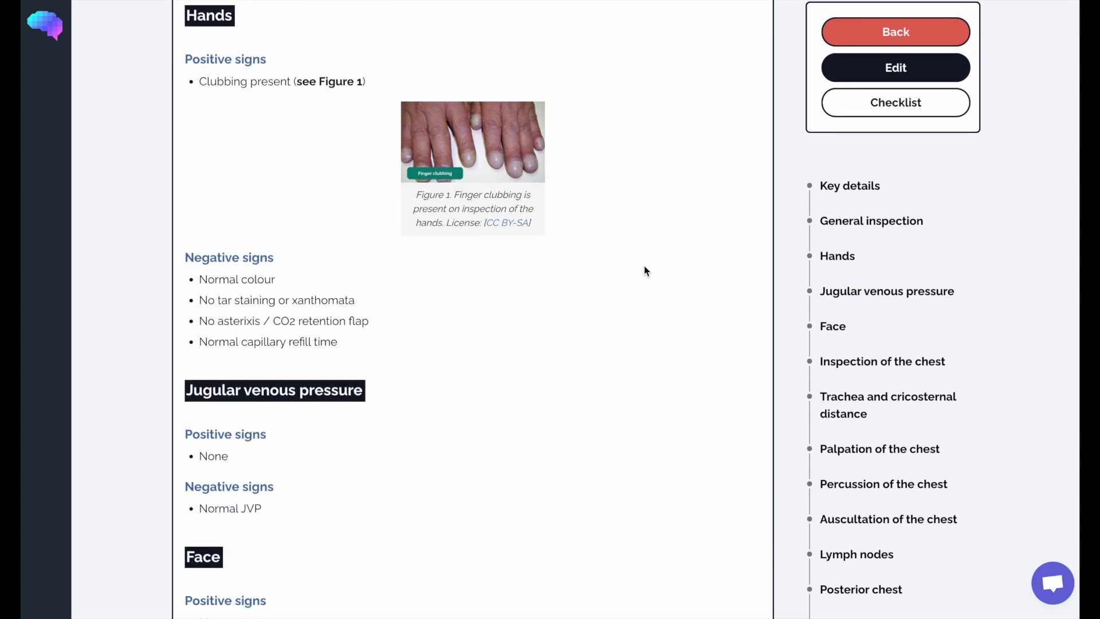
{"action": "scroll", "coordinate": [644, 270], "scroll_direction": "up", "scroll_amount": 15}
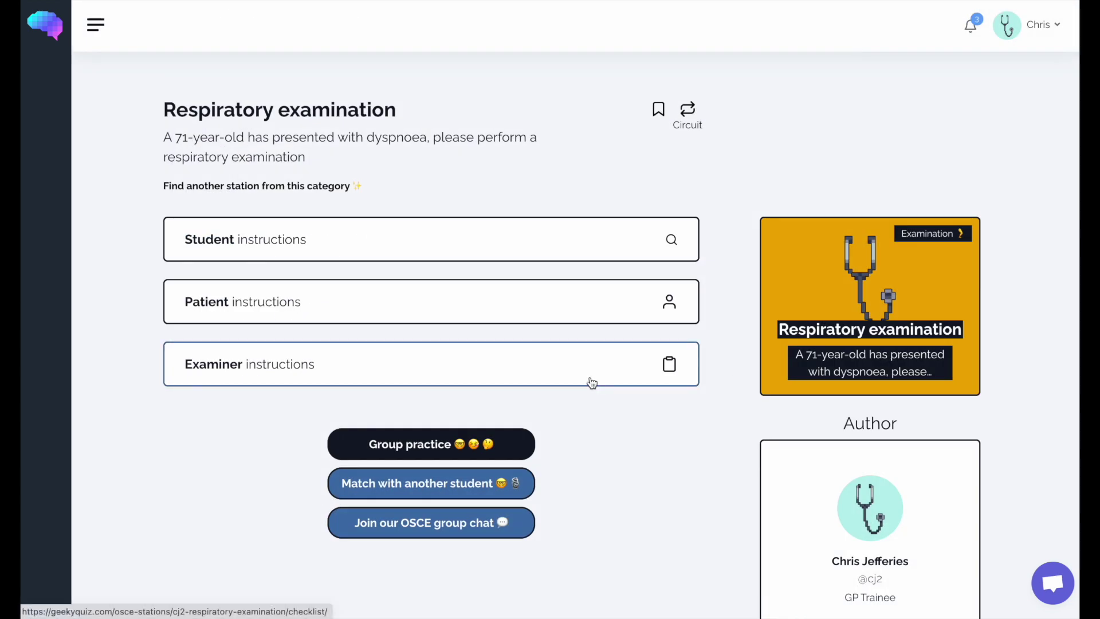
{"action": "left_click", "coordinate": [590, 381]}
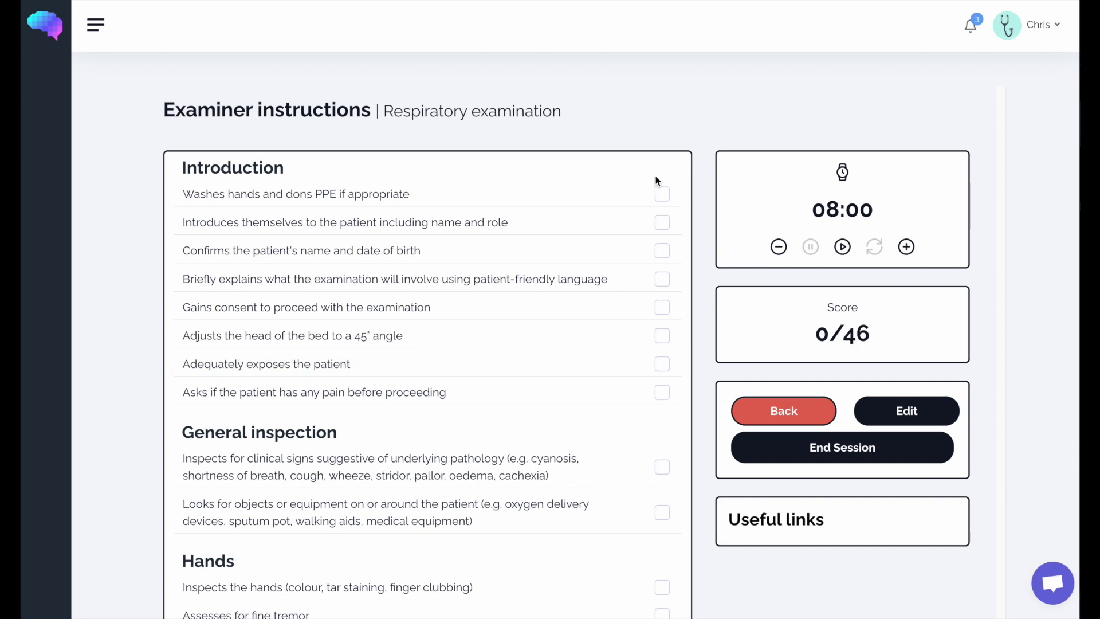
Tick four Introduction items, including name/date of birth and explanation, then end the session
{"action": "left_click", "coordinate": [663, 197]}
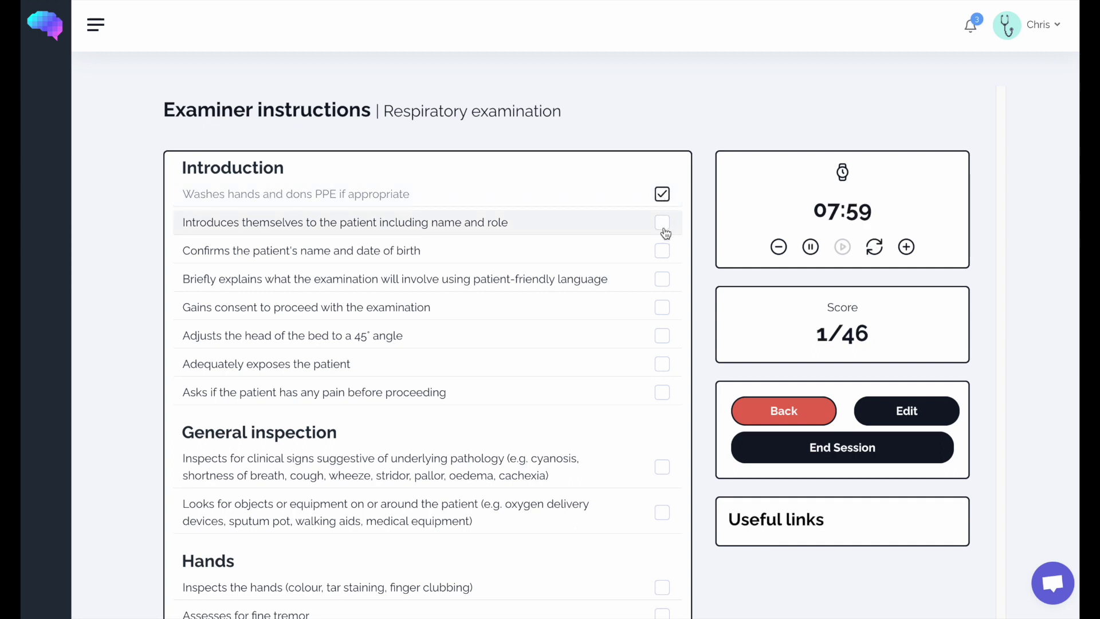
{"action": "left_click", "coordinate": [663, 223]}
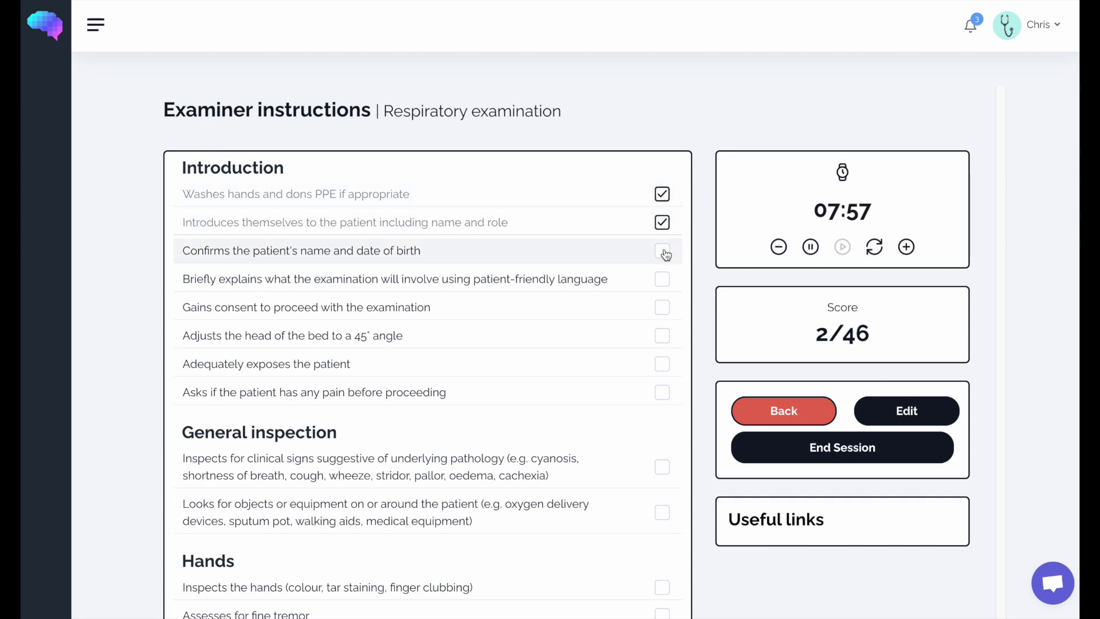
{"action": "left_click", "coordinate": [665, 251]}
{"action": "left_click", "coordinate": [664, 280]}
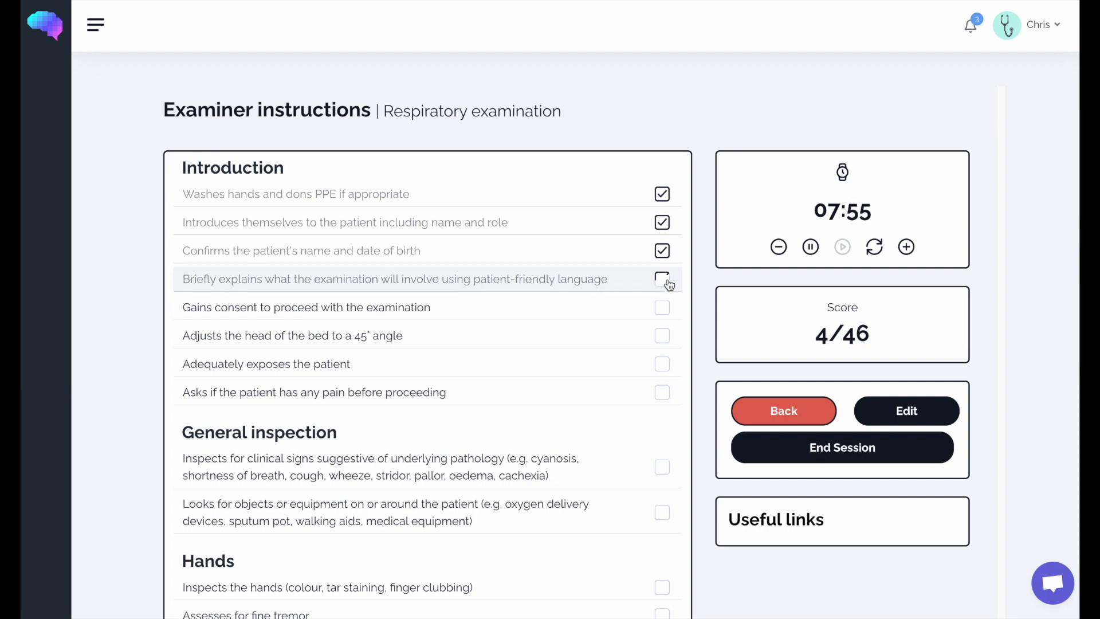
{"action": "left_click", "coordinate": [858, 453]}
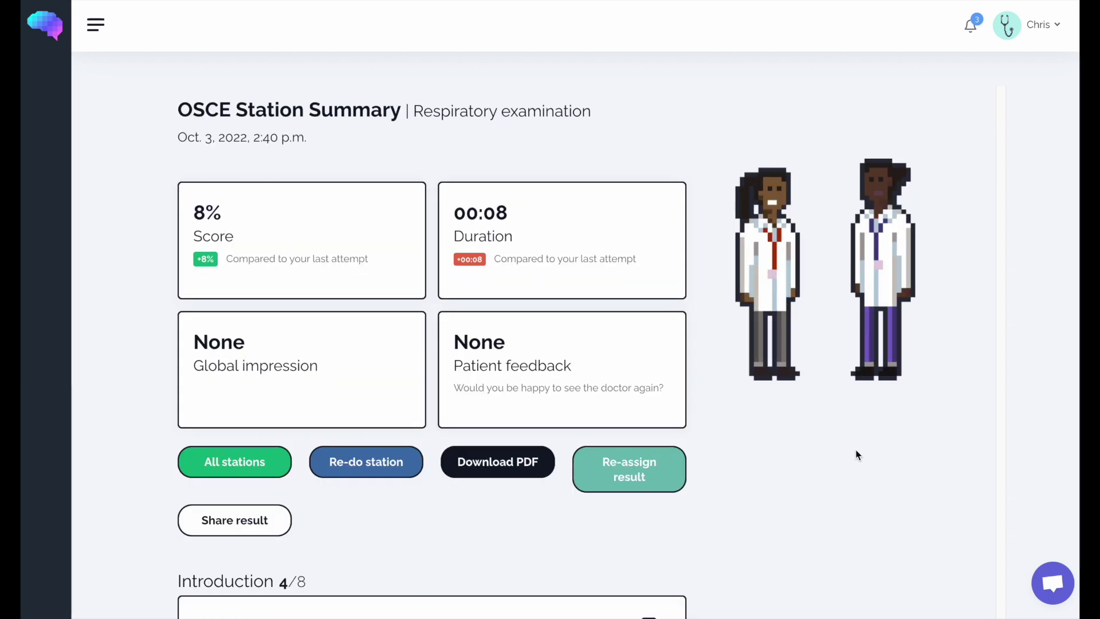
Scroll through the summary's Introduction and General inspection checklist results
{"action": "scroll", "coordinate": [713, 325], "scroll_direction": "down", "scroll_amount": 5}
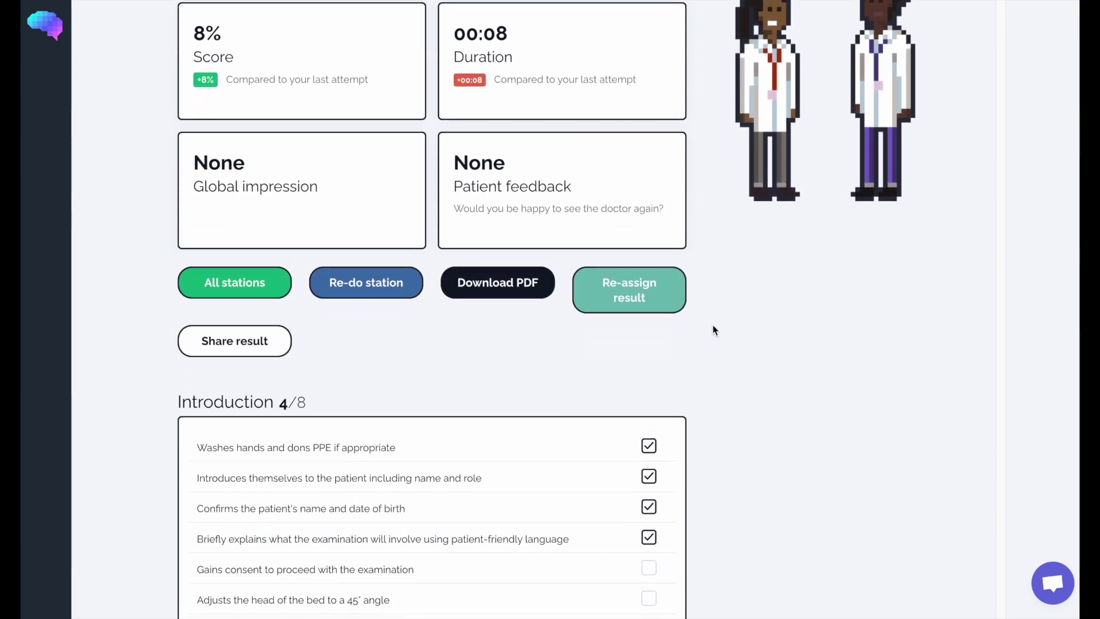
{"action": "scroll", "coordinate": [713, 330], "scroll_direction": "down", "scroll_amount": 2}
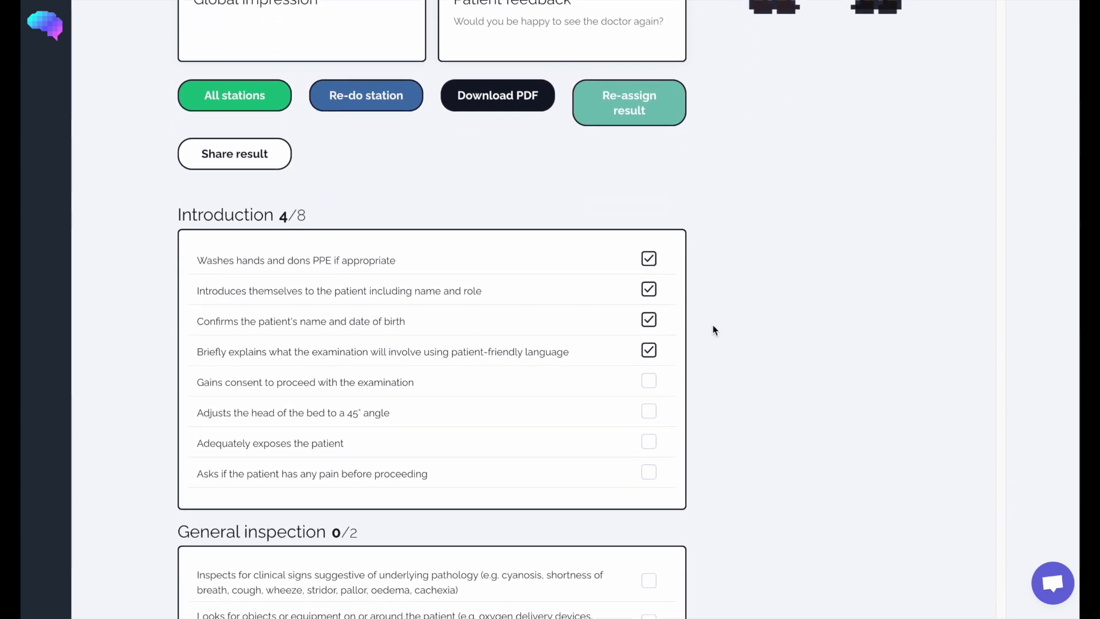
{"action": "scroll", "coordinate": [714, 330], "scroll_direction": "up", "scroll_amount": 6}
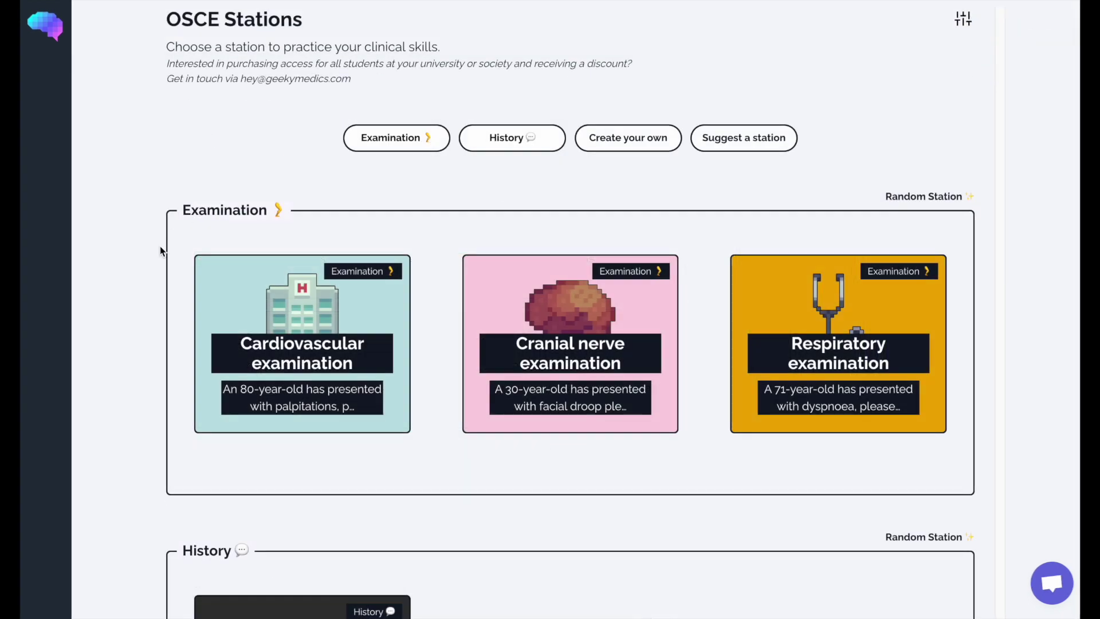
Open Cardiovascular examination and save it into a newly created circuit named 'My OSCE circuit'
{"action": "scroll", "coordinate": [160, 249], "scroll_direction": "down", "scroll_amount": 1}
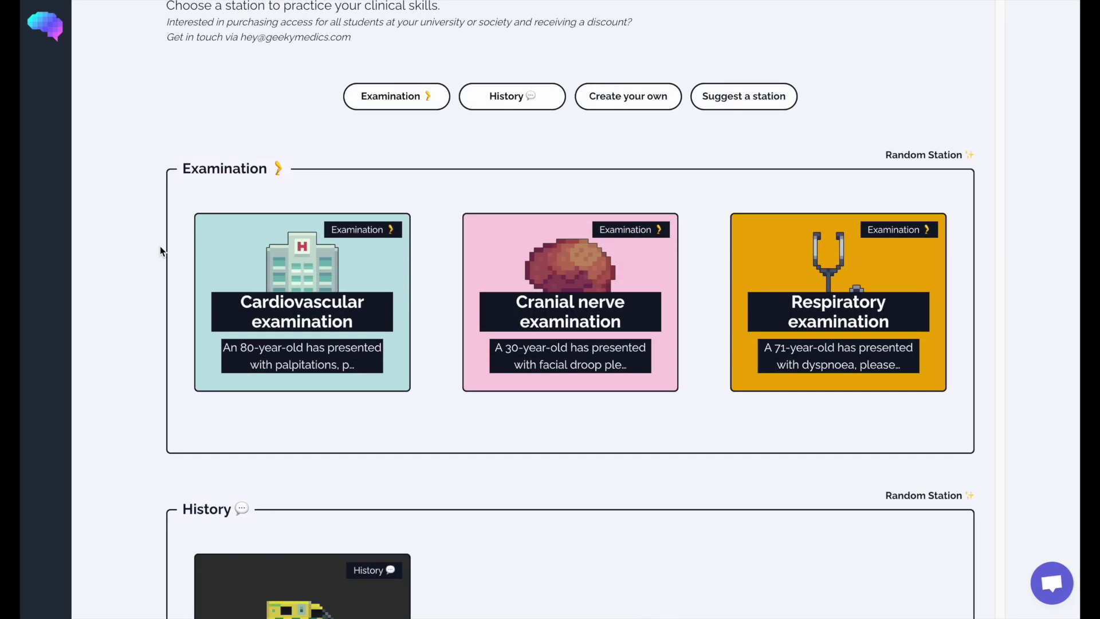
{"action": "left_click", "coordinate": [245, 301]}
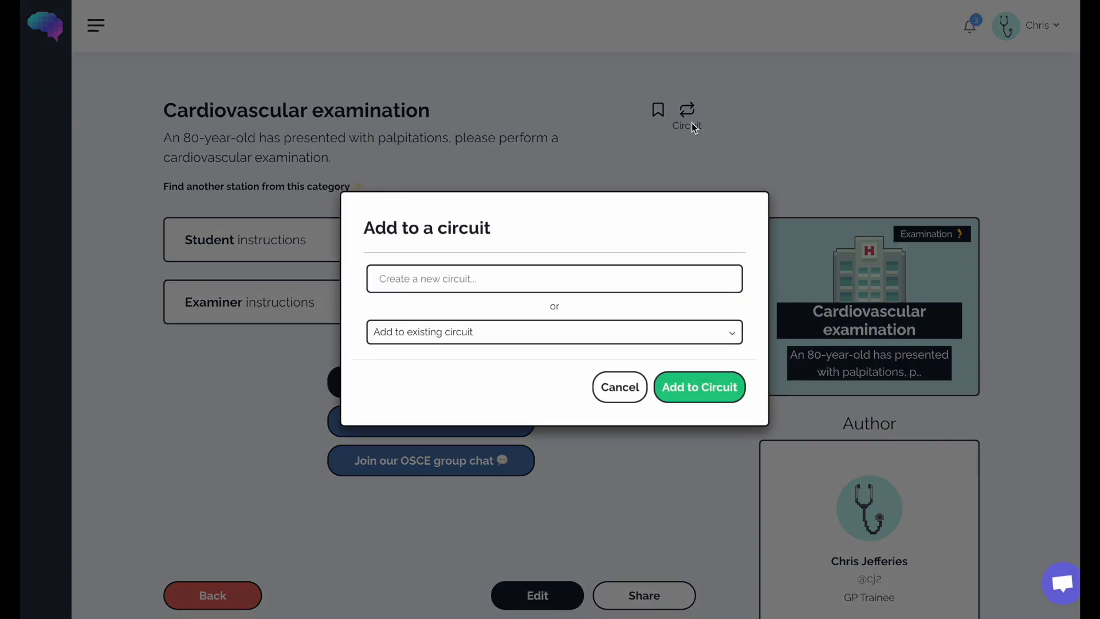
{"action": "left_click", "coordinate": [533, 275]}
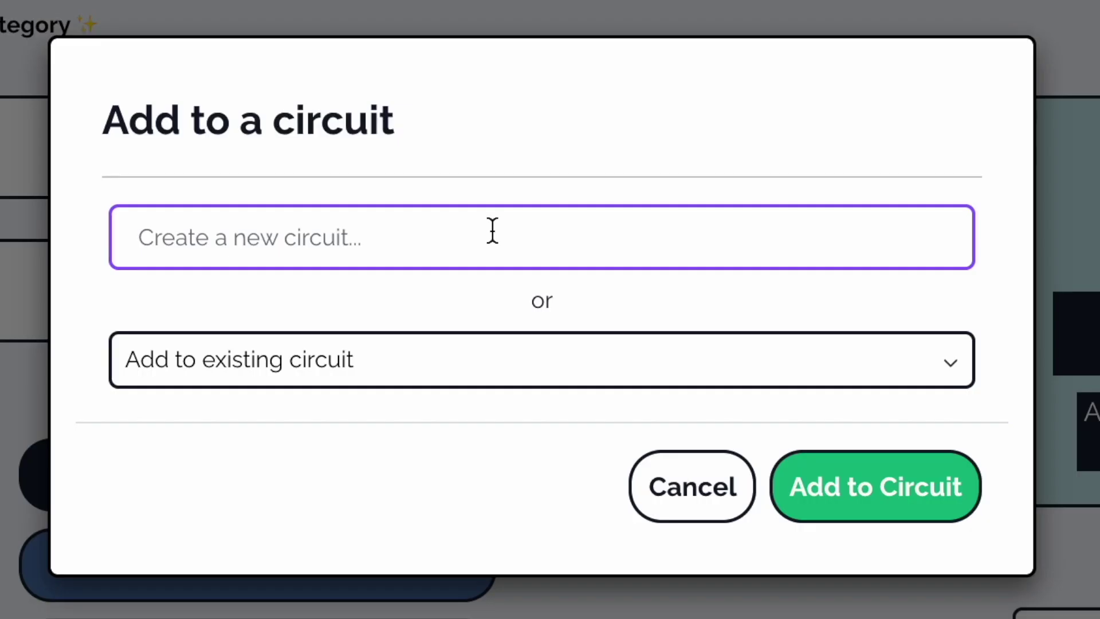
{"action": "type", "text": "My OSCE"}
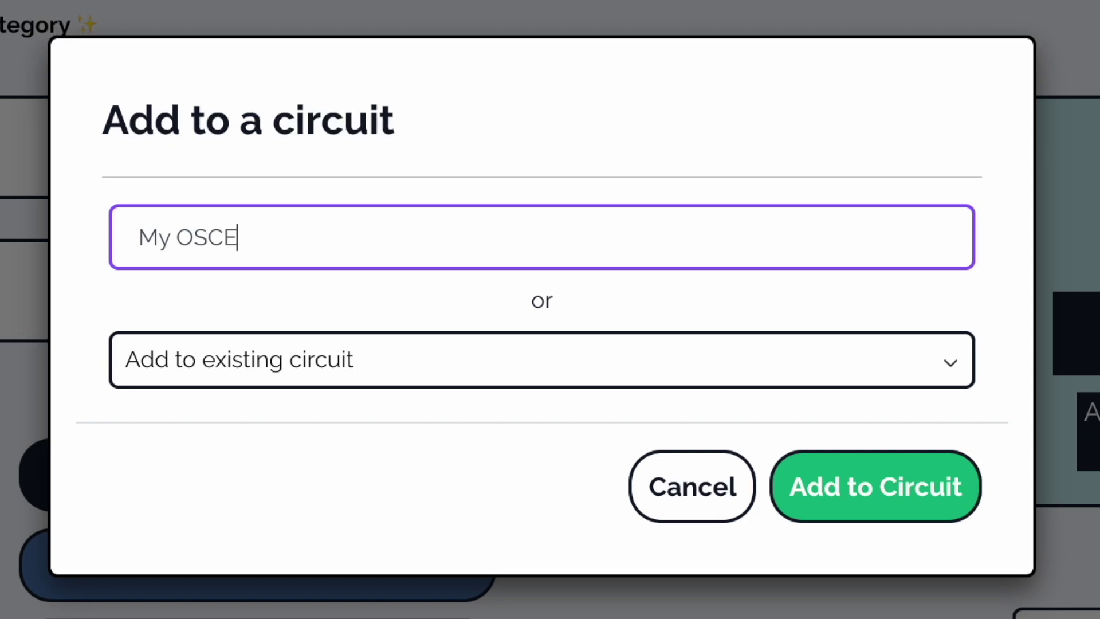
{"action": "type", "text": " circuit"}
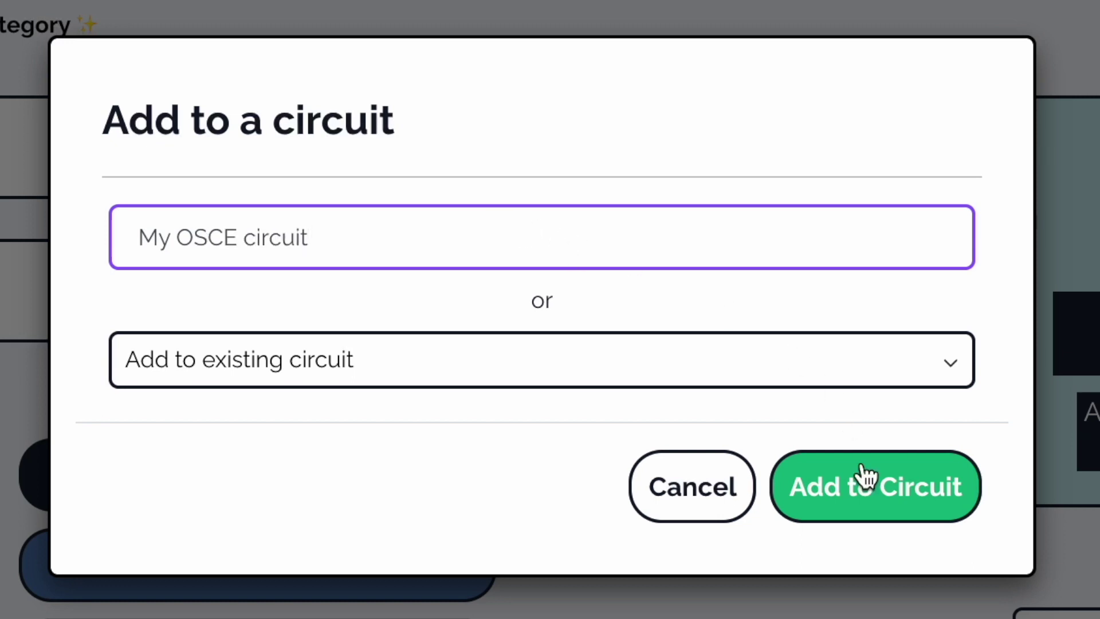
{"action": "left_click", "coordinate": [874, 501]}
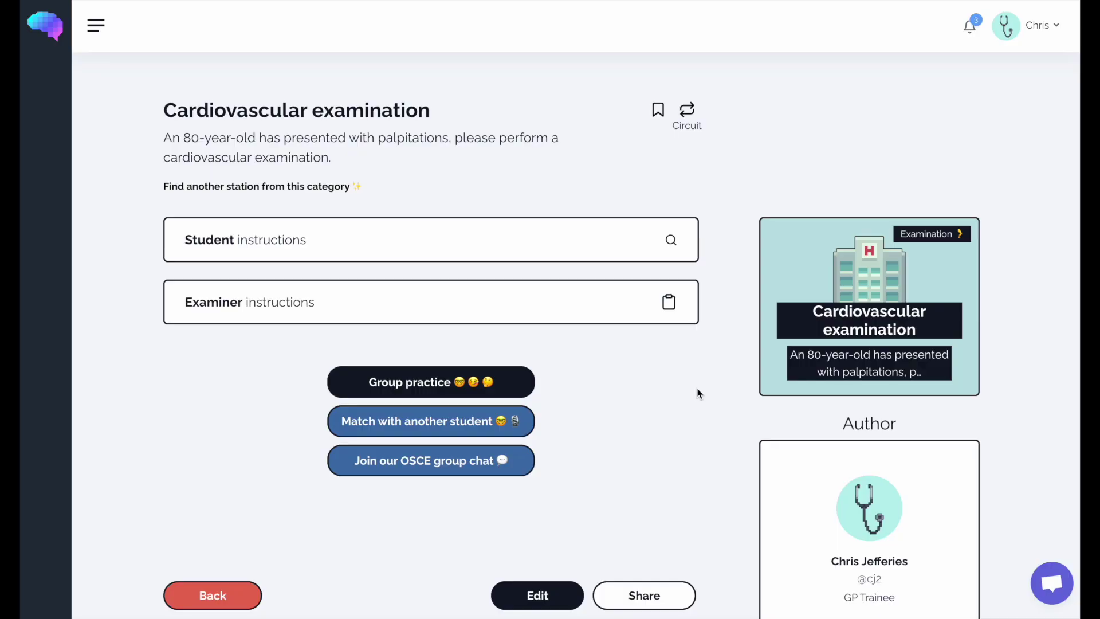
Open Cranial nerve examination from the stations list and add it to 'My OSCE circuit'
{"action": "mouse_move", "coordinate": [60, 198]}
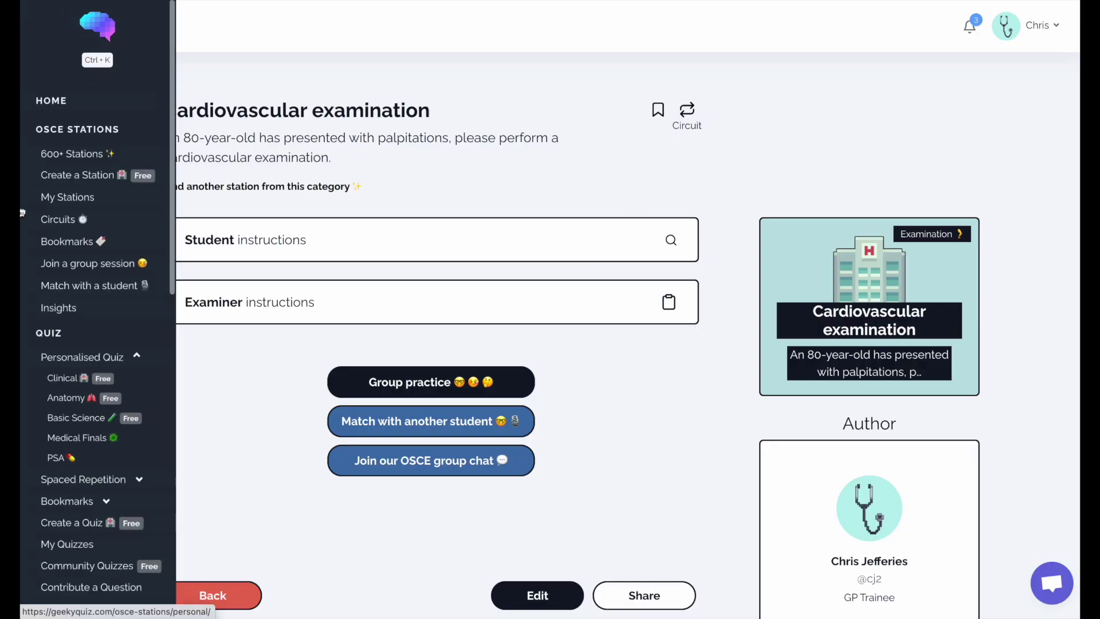
{"action": "left_click", "coordinate": [59, 198]}
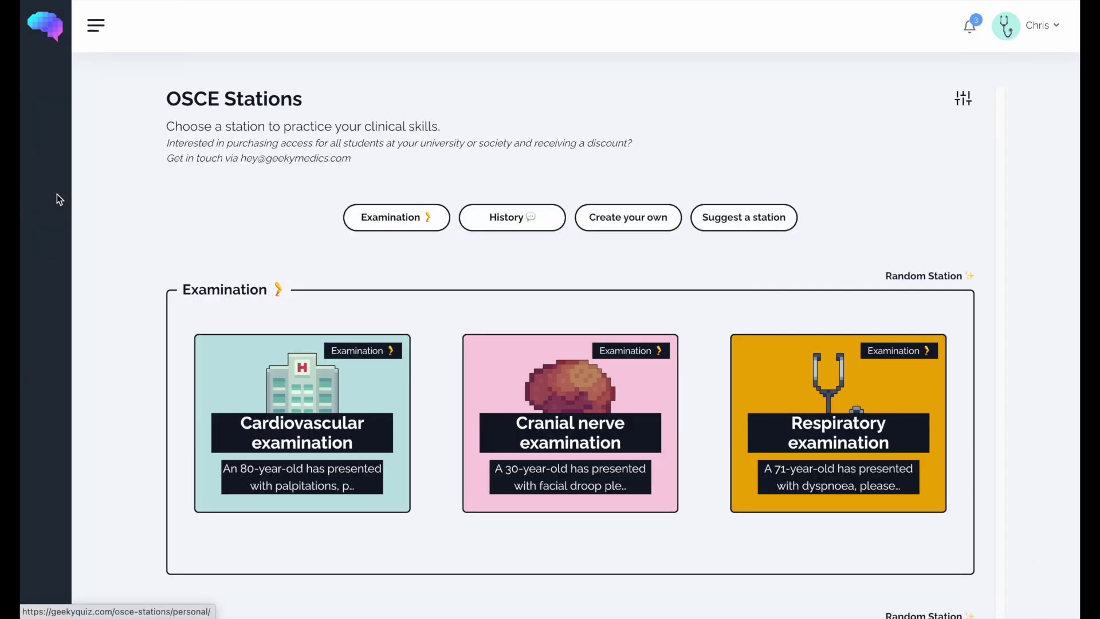
{"action": "left_click", "coordinate": [564, 400]}
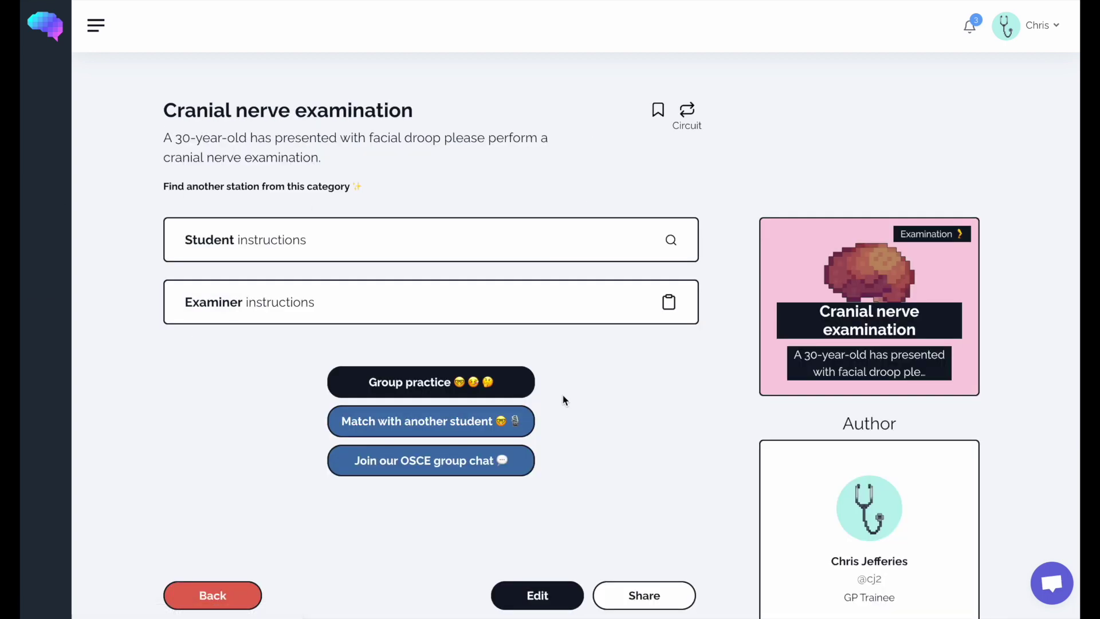
{"action": "left_click", "coordinate": [687, 128]}
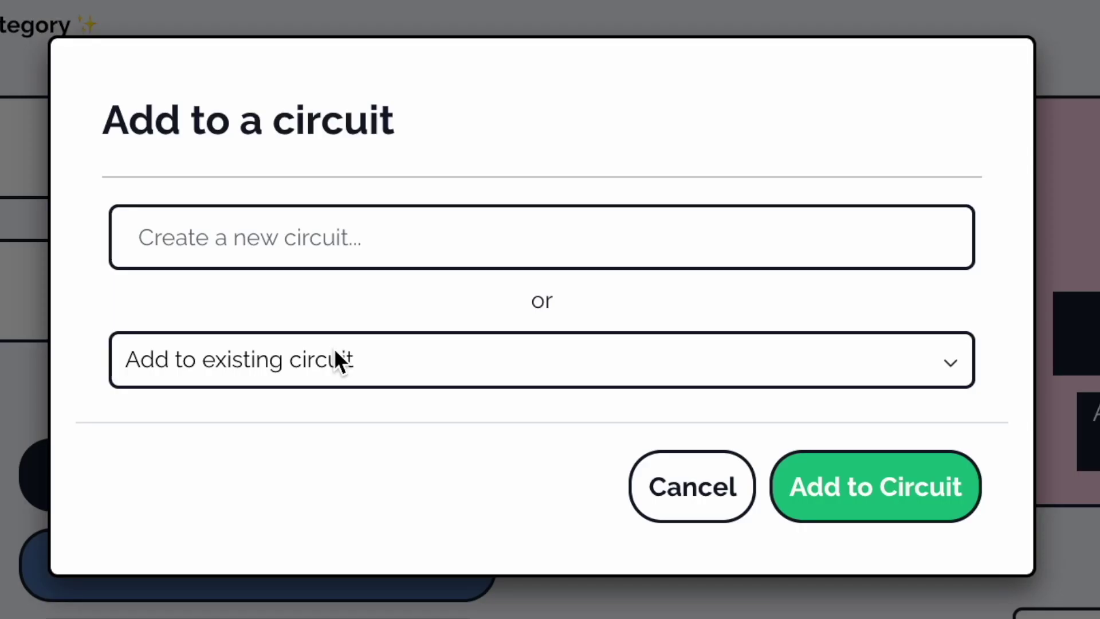
{"action": "left_click", "coordinate": [461, 330]}
{"action": "left_click", "coordinate": [326, 400]}
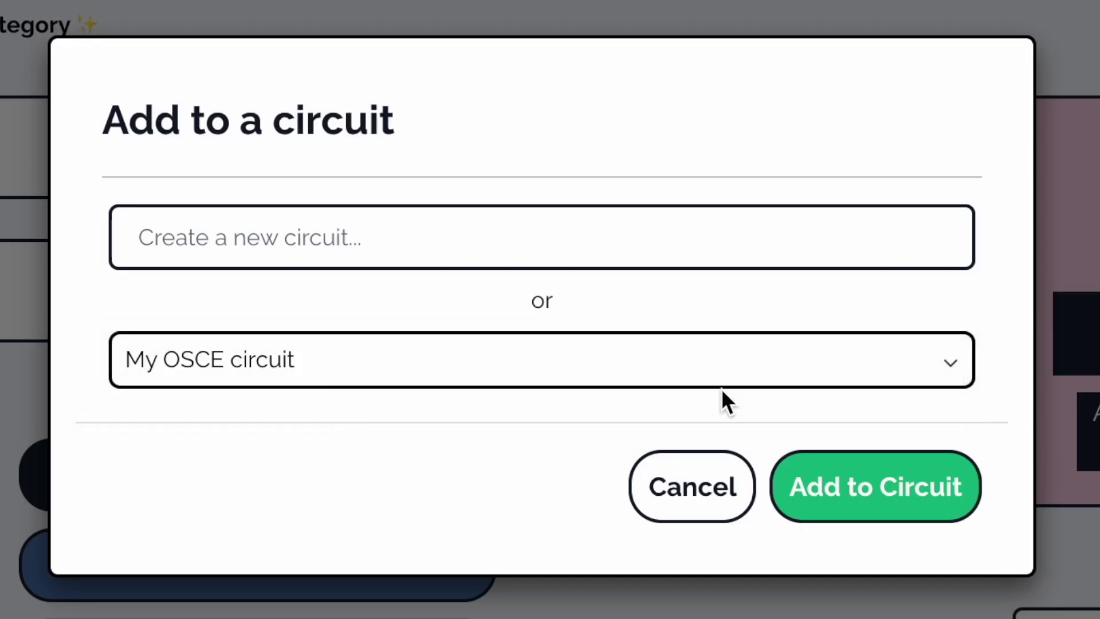
{"action": "left_click", "coordinate": [869, 504]}
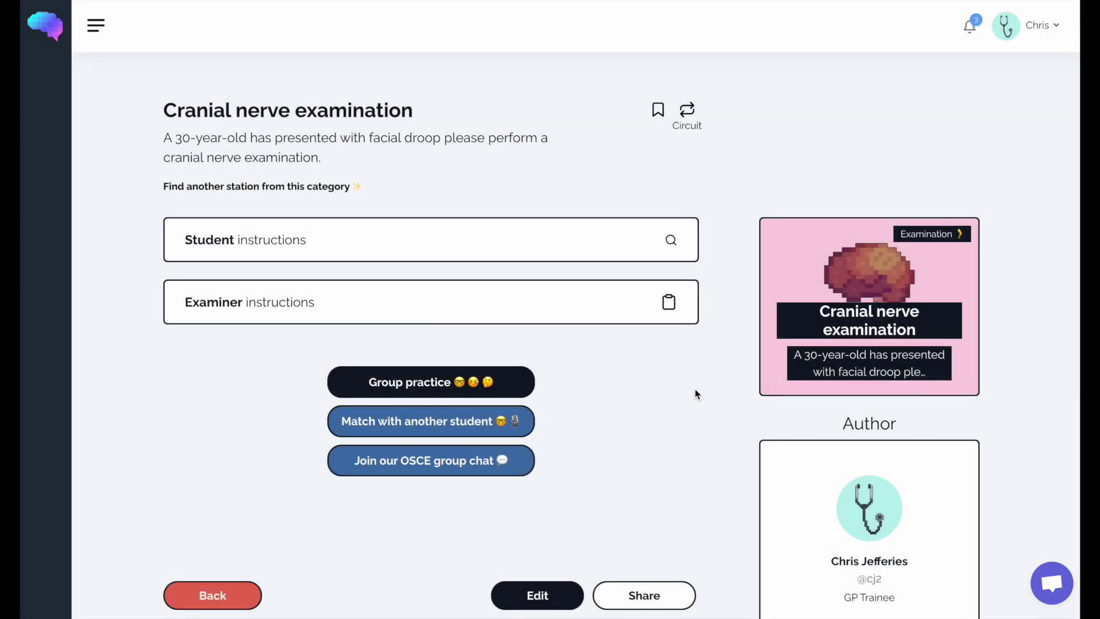
Open 'My OSCE circuit' from Circuits and open its Cardiovascular examination station
{"action": "mouse_move", "coordinate": [60, 167]}
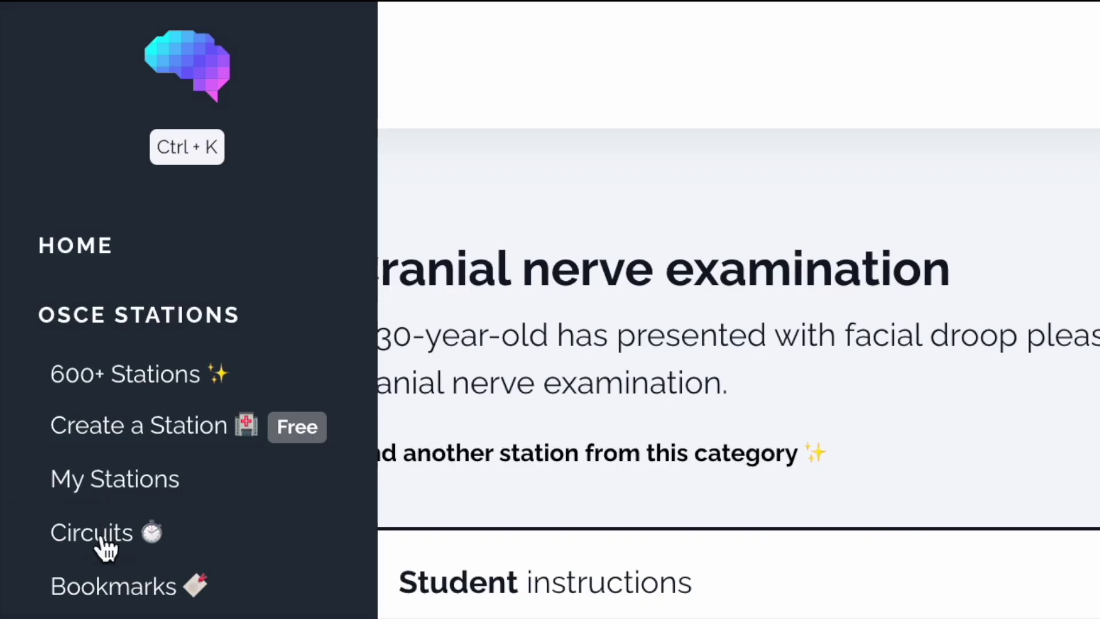
{"action": "left_click", "coordinate": [101, 535]}
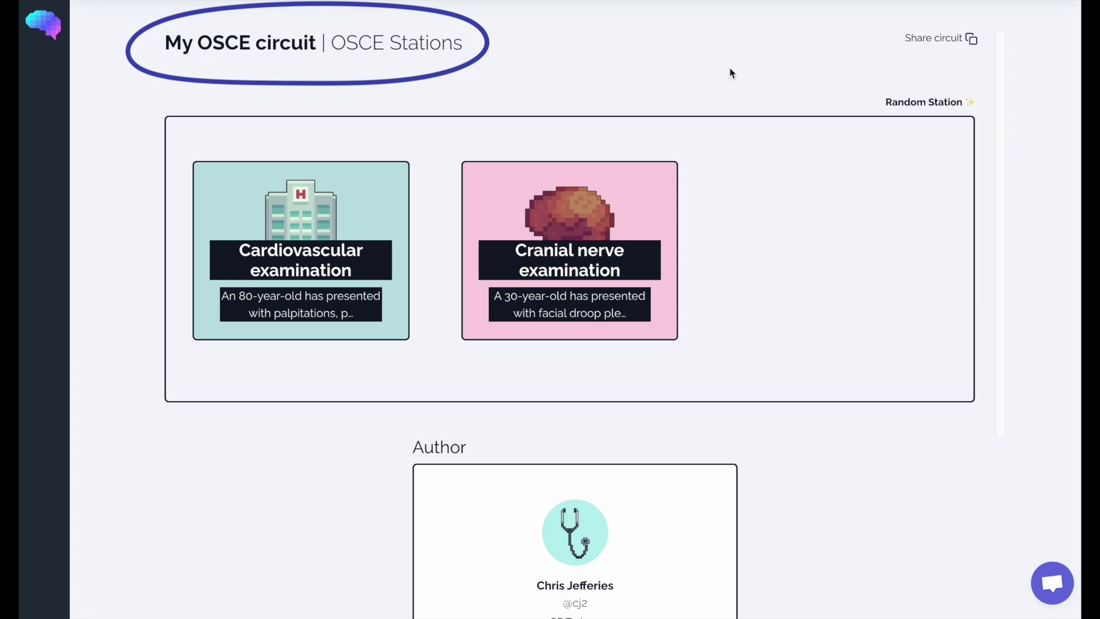
{"action": "left_click", "coordinate": [288, 260]}
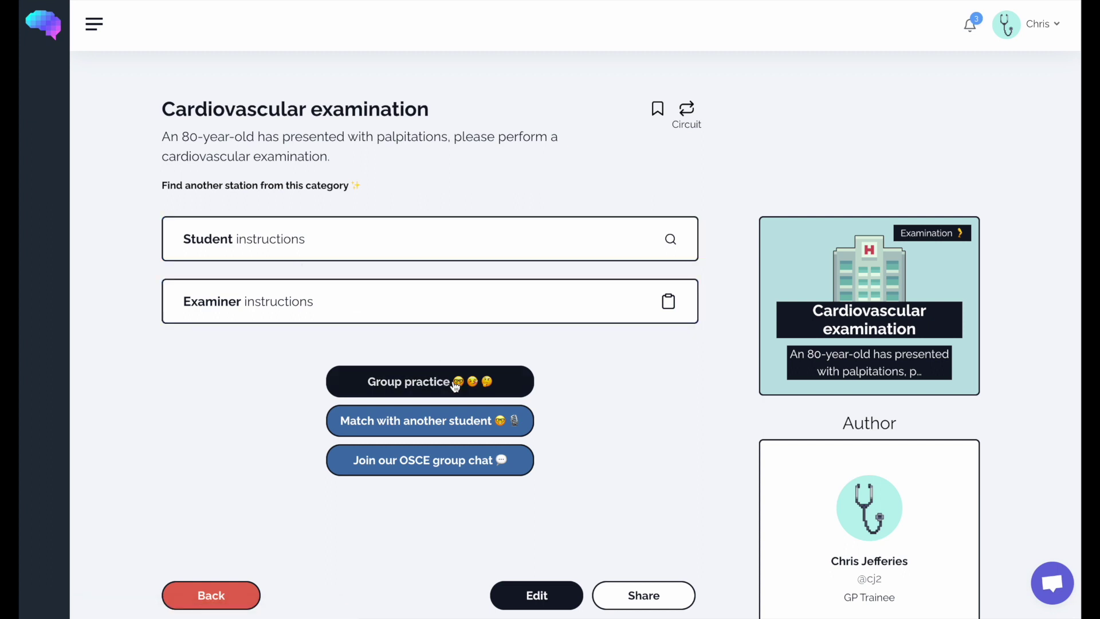
Start Cardiovascular group practice with the three members as Student, Examiner and Patient
{"action": "left_click", "coordinate": [506, 389]}
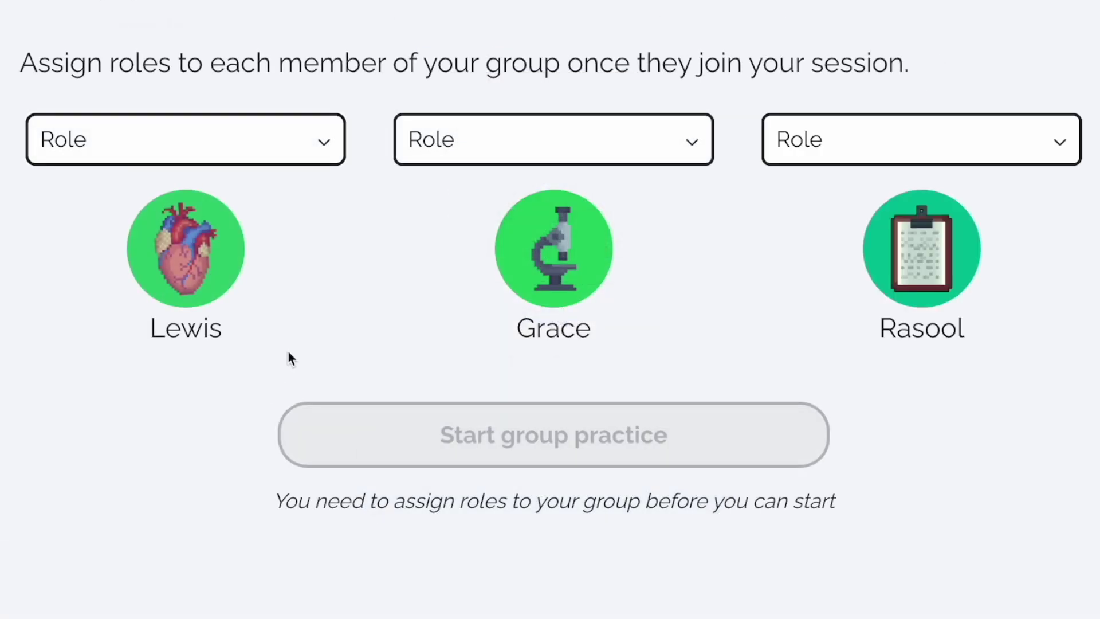
{"action": "left_click", "coordinate": [237, 150]}
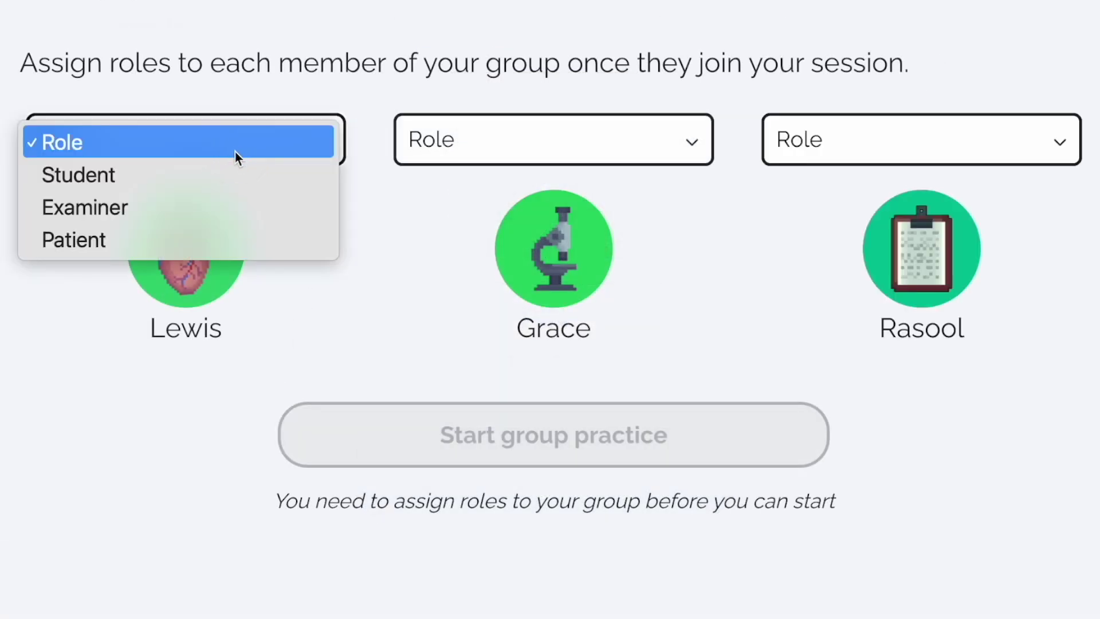
{"action": "left_click", "coordinate": [225, 175]}
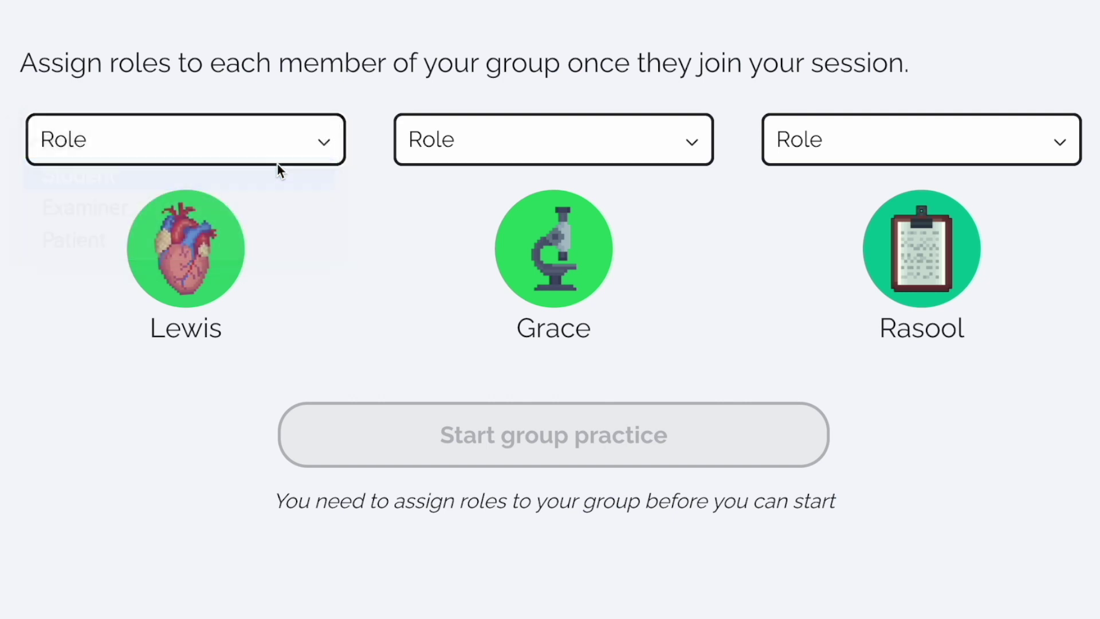
{"action": "left_click", "coordinate": [459, 133]}
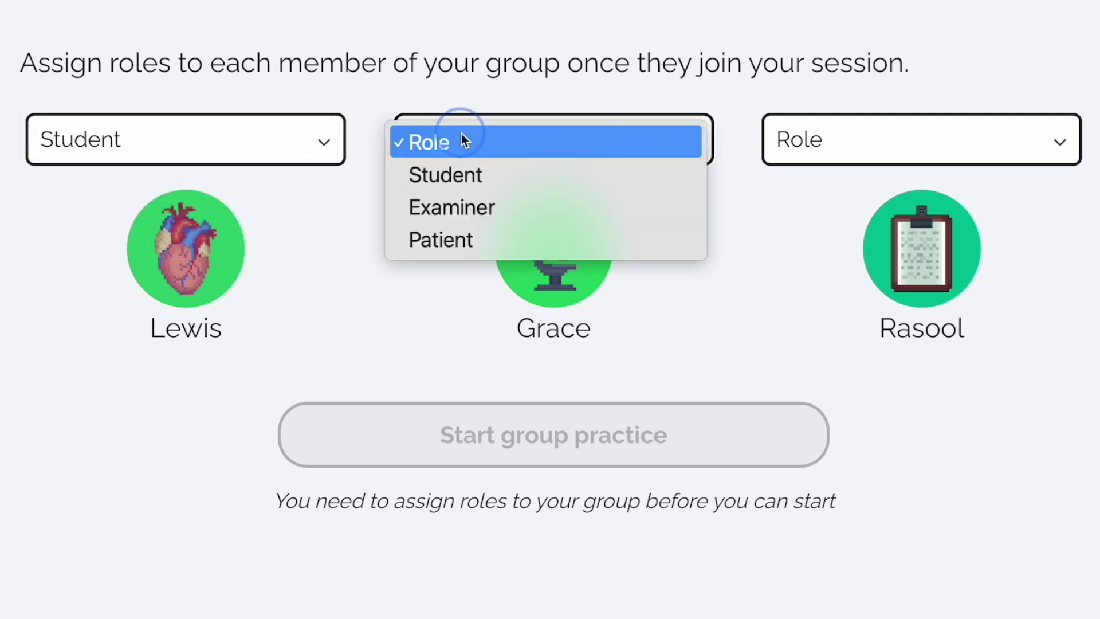
{"action": "left_click", "coordinate": [473, 215]}
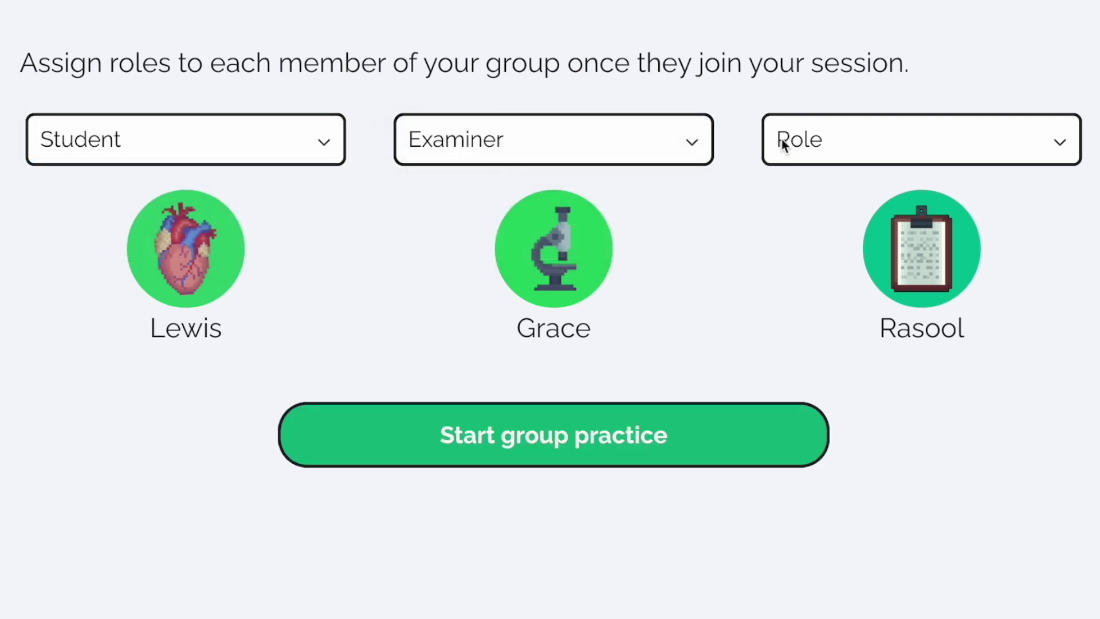
{"action": "left_click", "coordinate": [782, 137]}
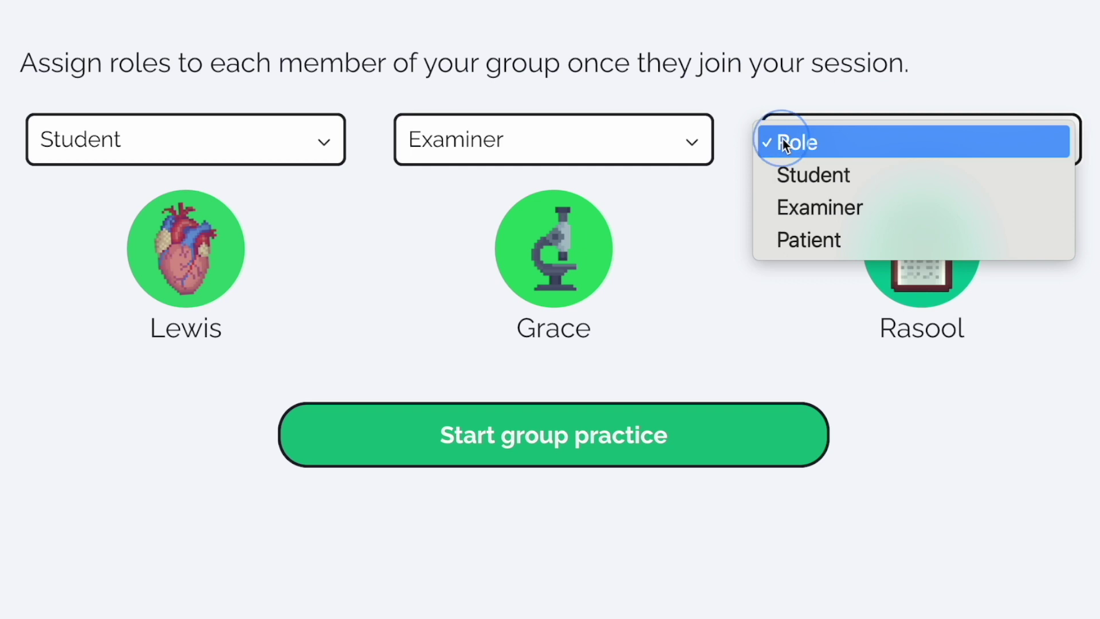
{"action": "left_click", "coordinate": [814, 240]}
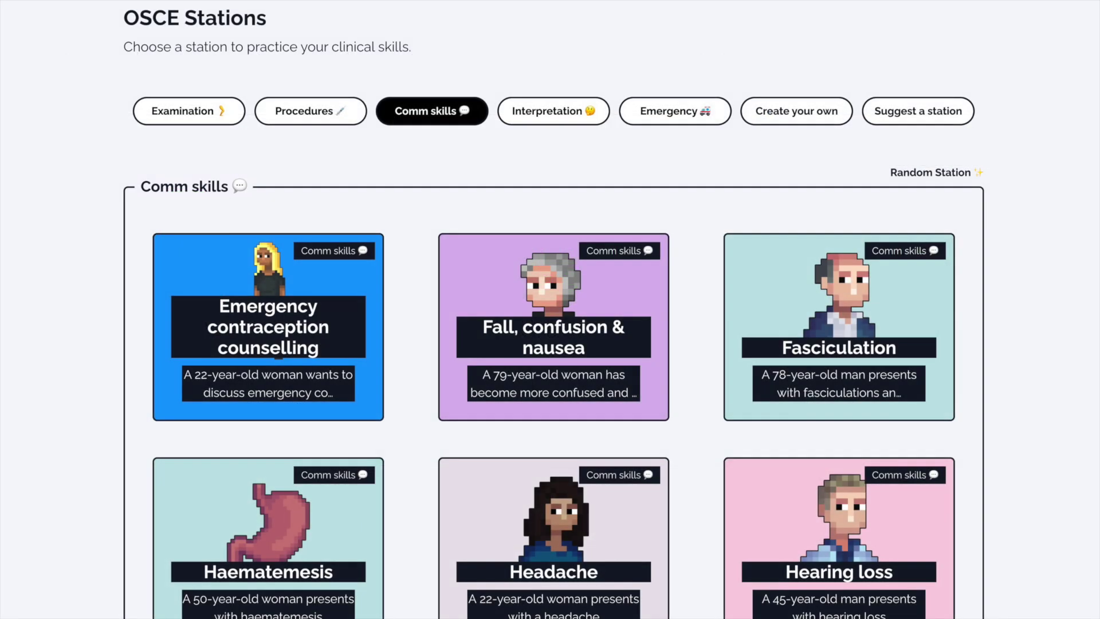